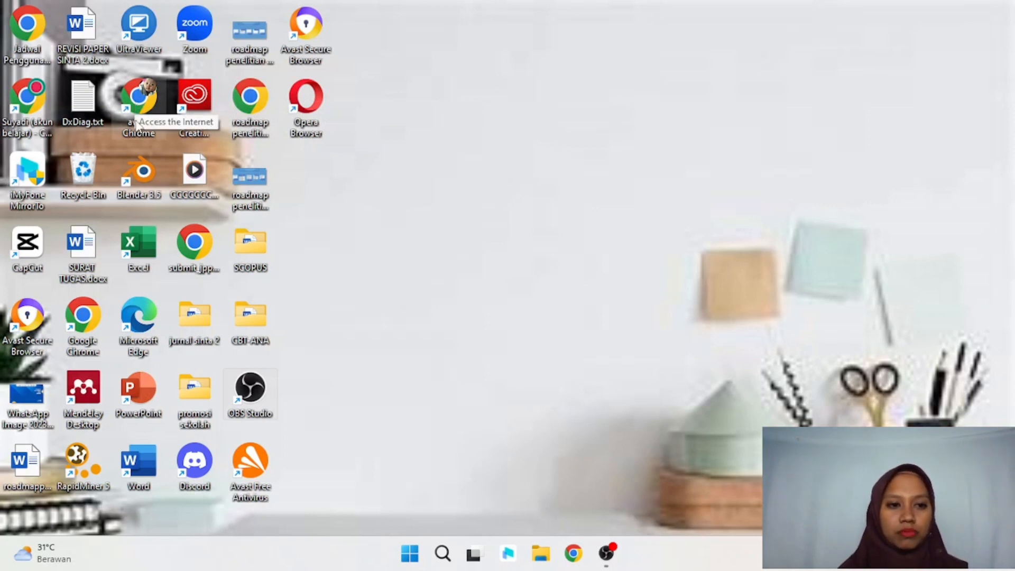
Open Google Chrome and load canva.com.
double_click(145, 109)
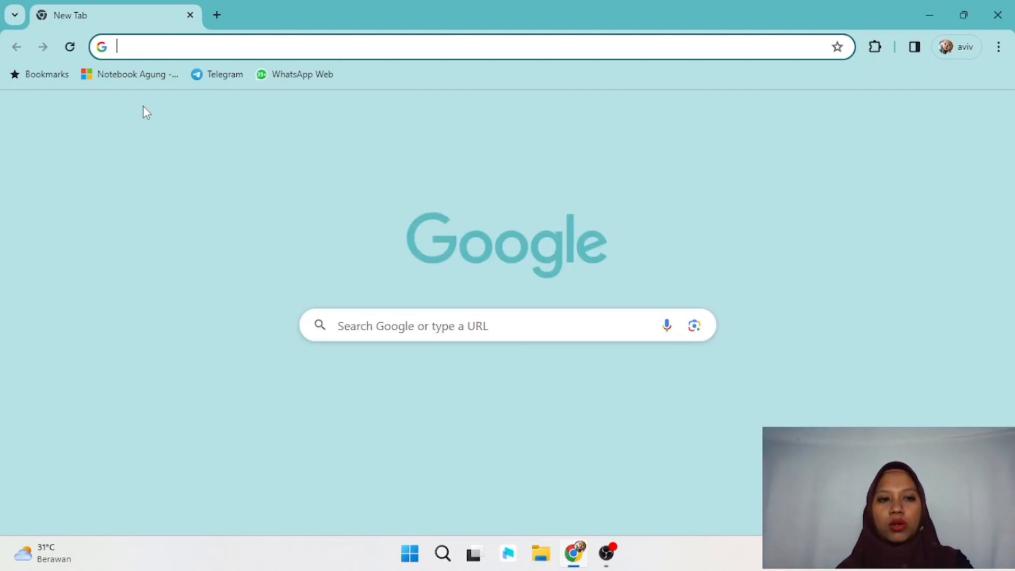
type("canva.com")
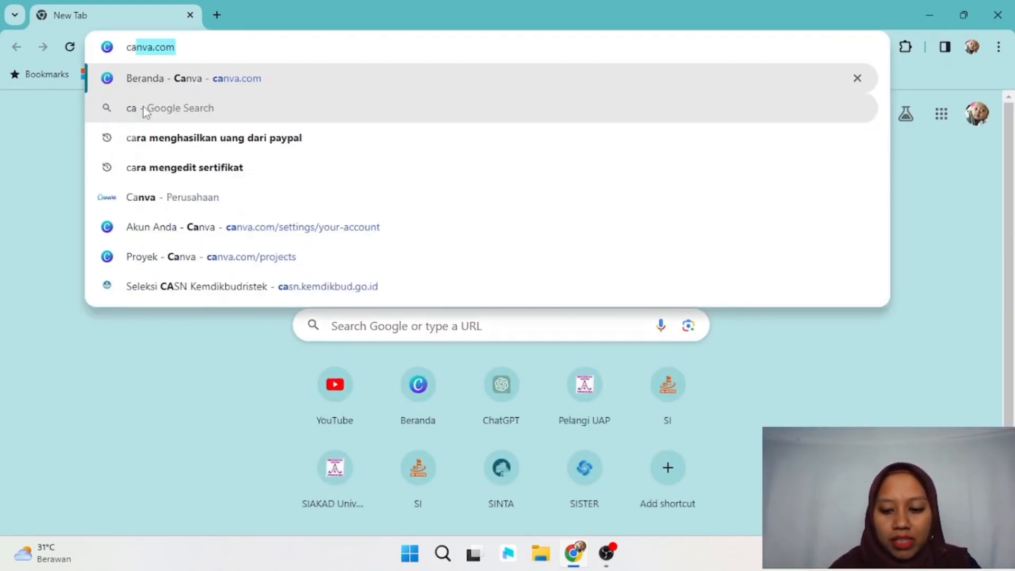
key("Return")
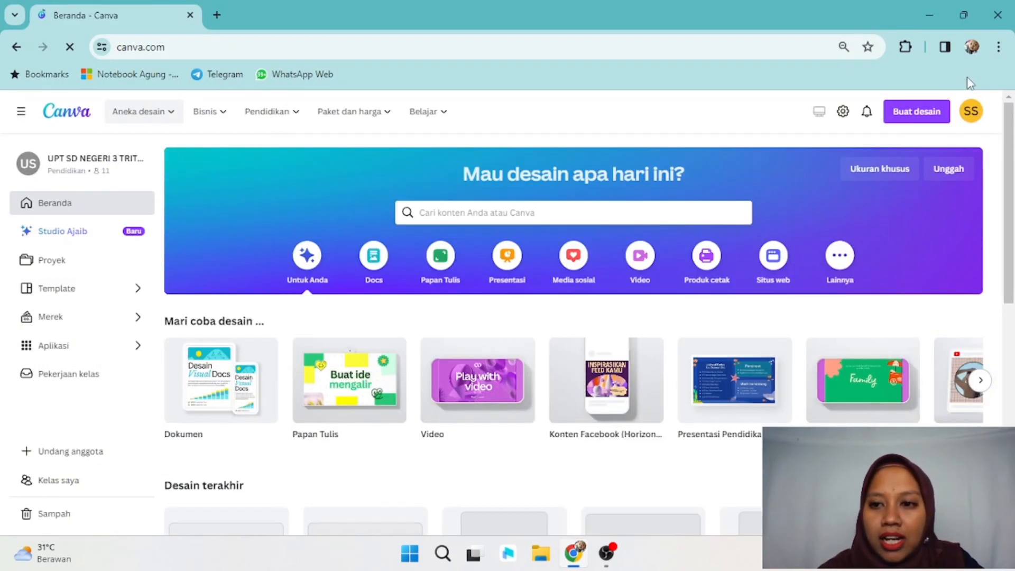
Create a new blank design of the type Video Pendidikan.
left_click(922, 117)
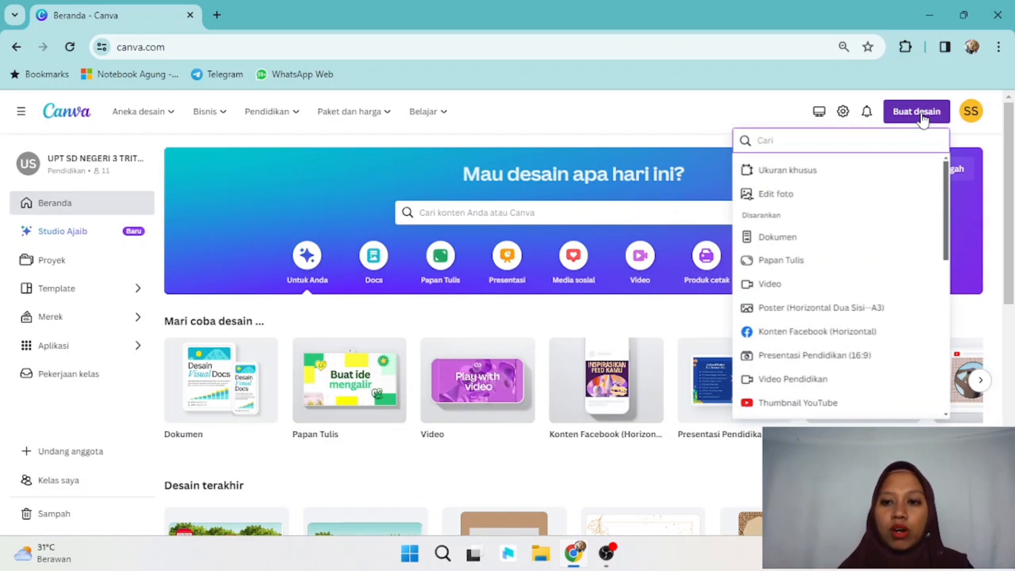
left_click(946, 190)
left_click_drag(946, 188, 946, 208)
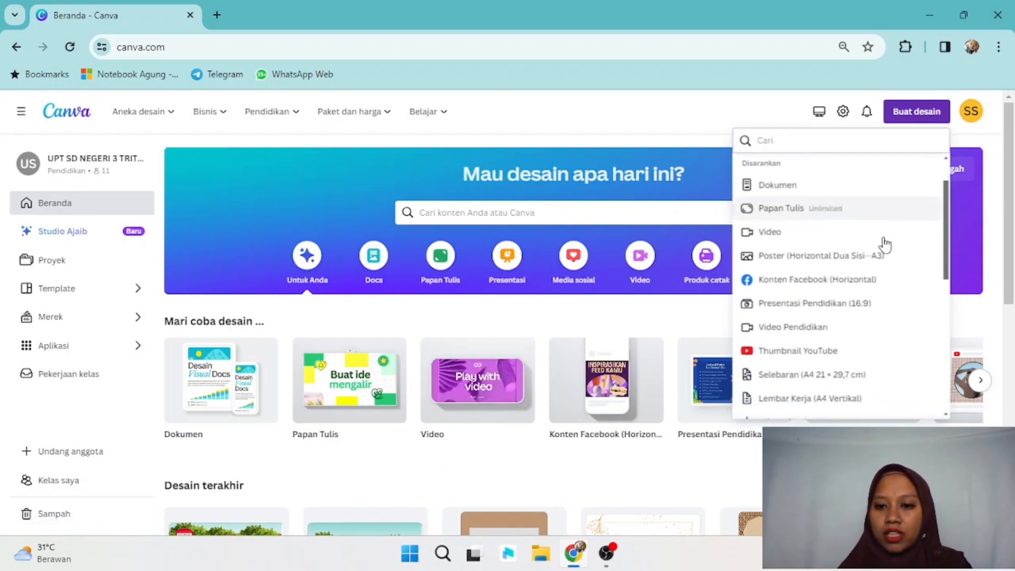
left_click(821, 331)
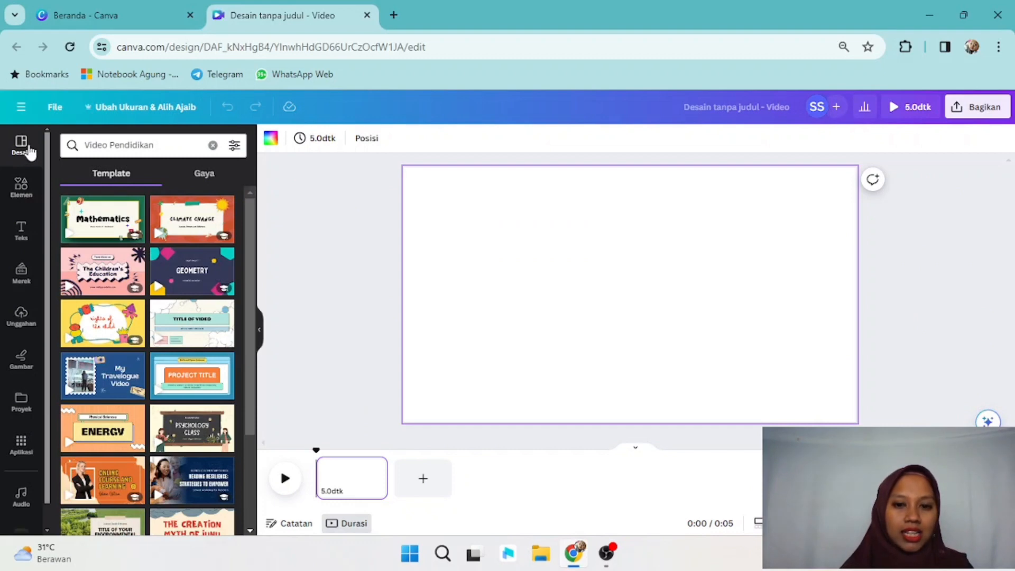
Search the elements for "urban street" graphics and add the street scene with the red telephone booth and wooden fence.
left_click(23, 190)
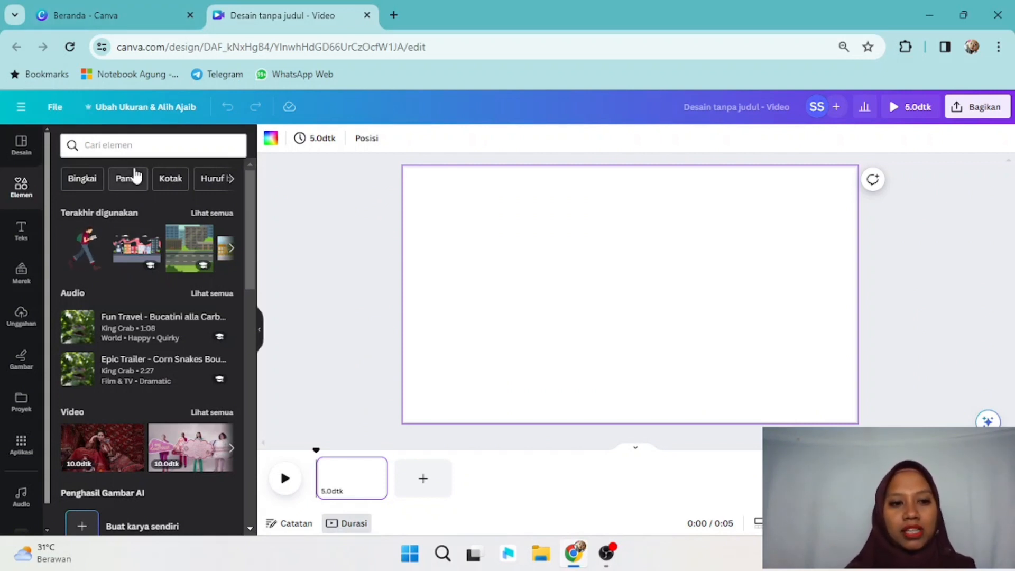
left_click(153, 152)
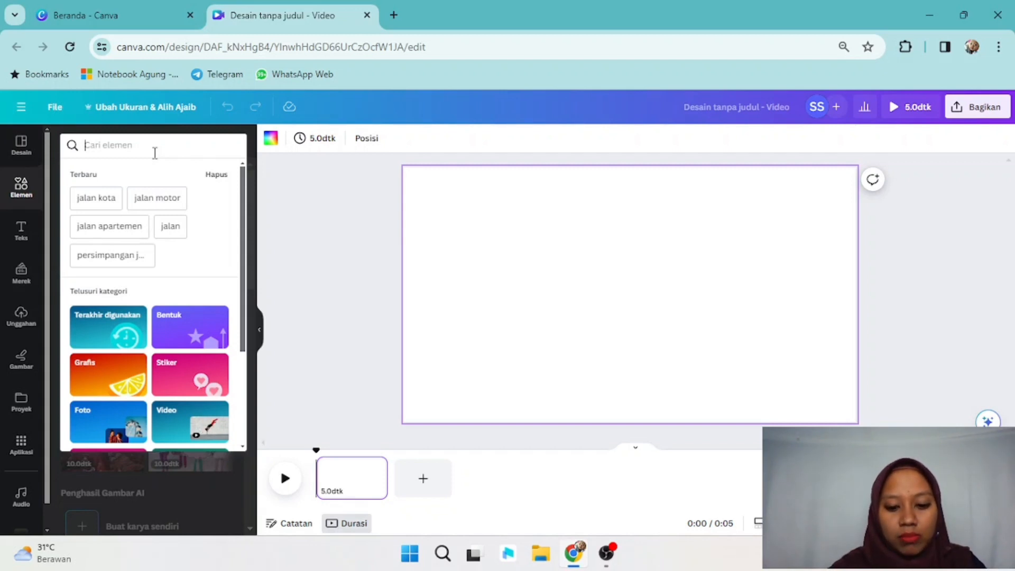
type("urb")
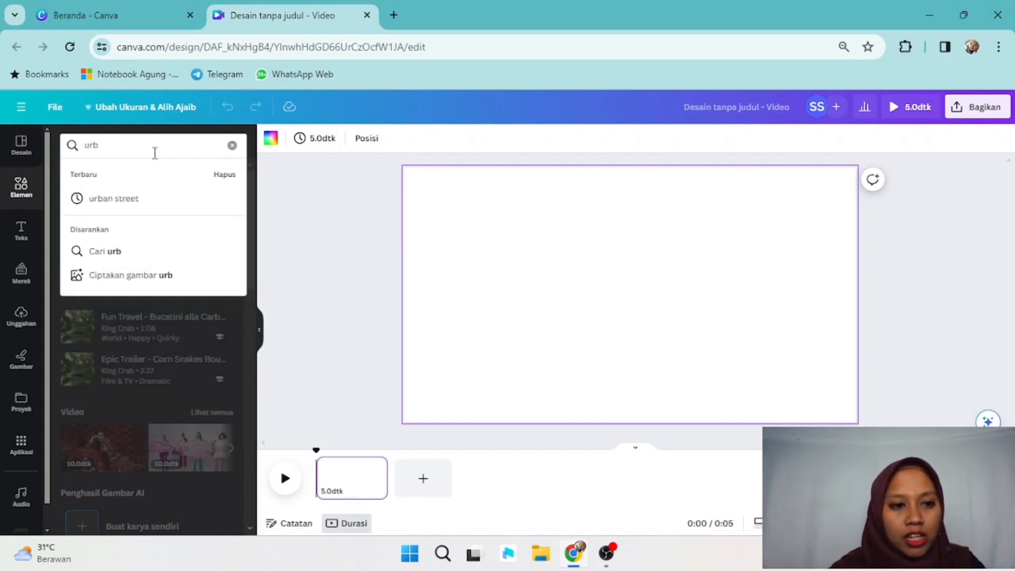
left_click(133, 200)
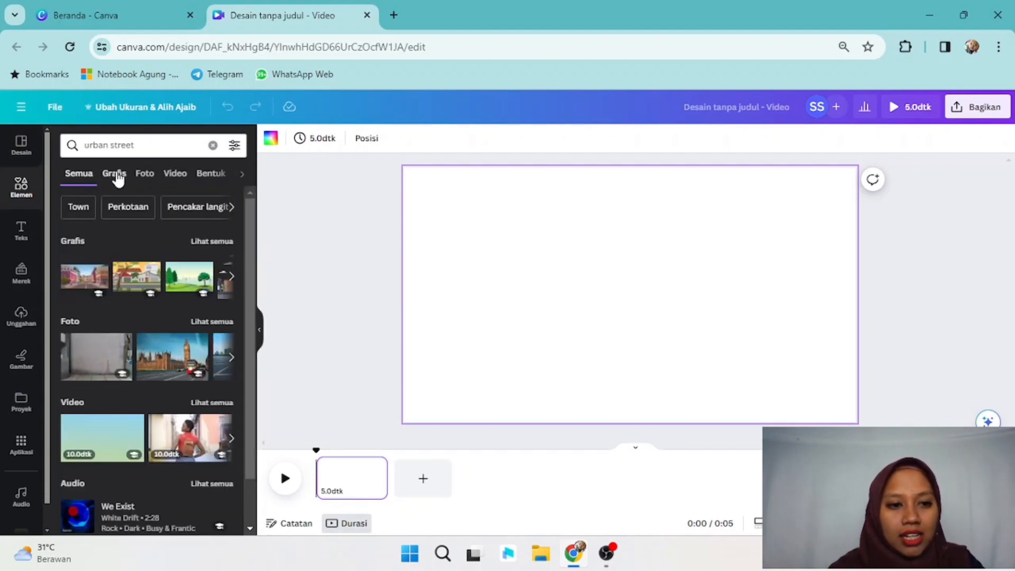
left_click(115, 176)
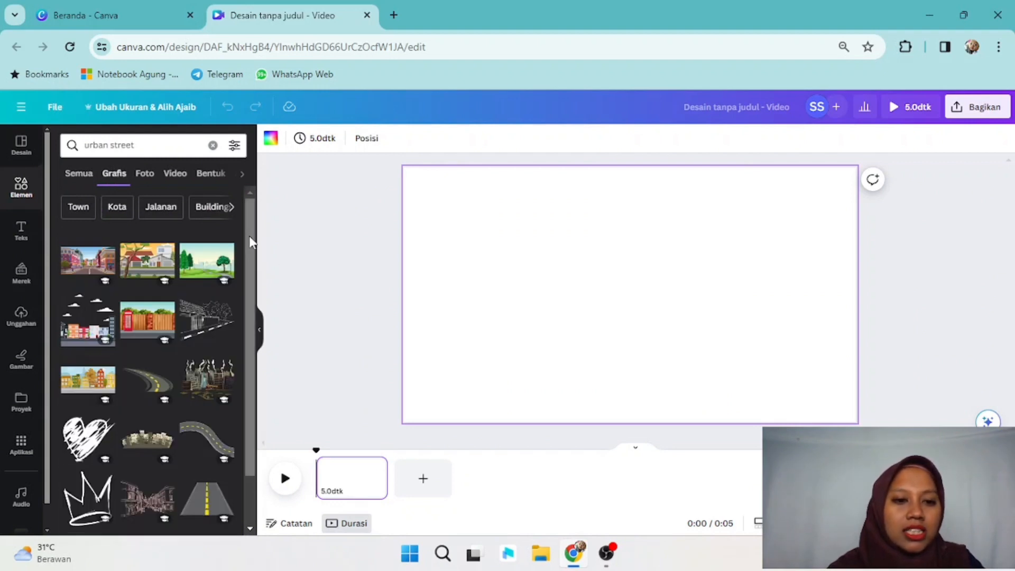
left_click_drag(251, 242, 230, 198)
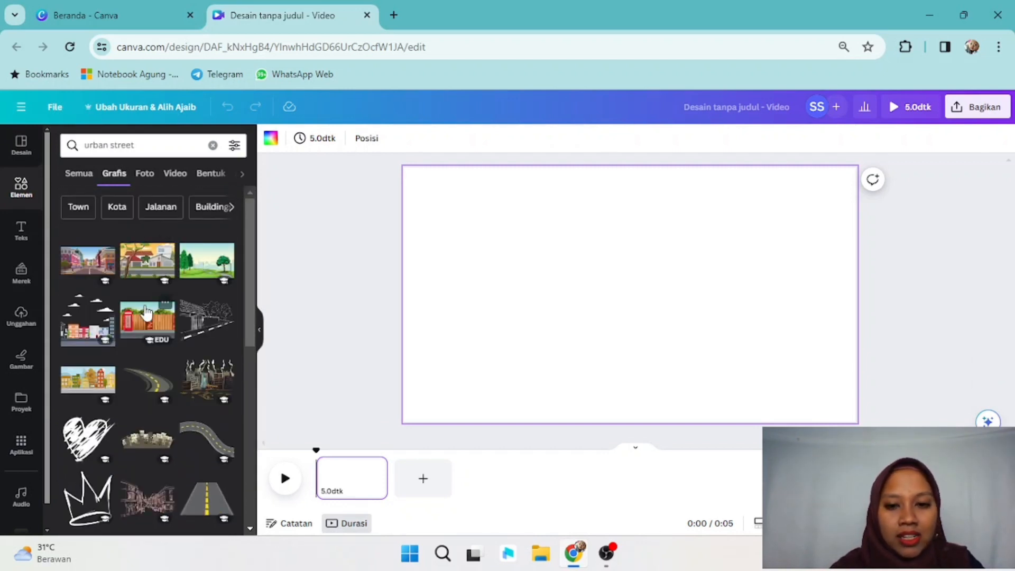
left_click(147, 313)
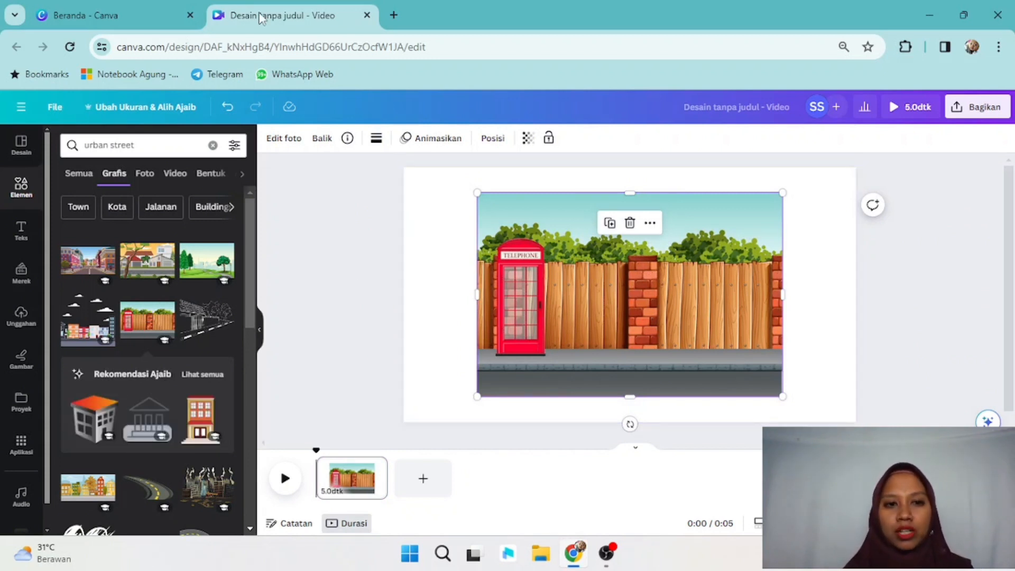
Enlarge the telephone booth street scene and position it so that it covers the whole page as background.
left_click_drag(477, 194, 379, 191)
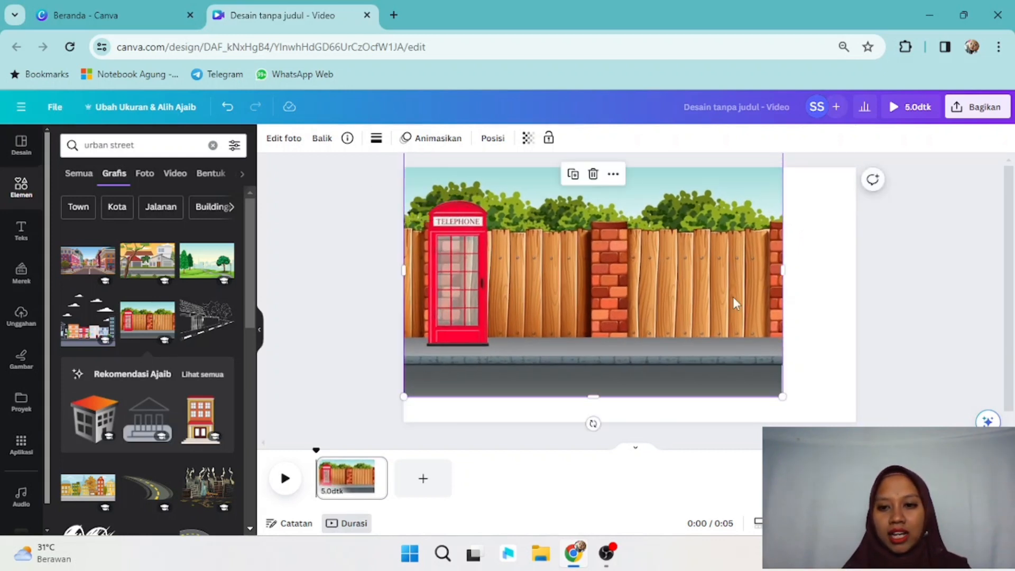
left_click_drag(782, 274, 859, 291)
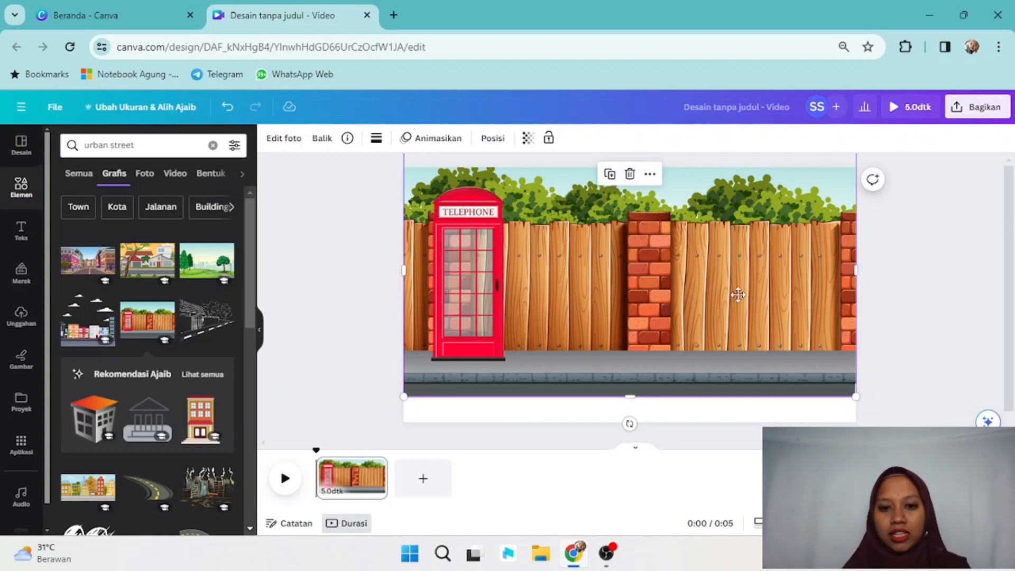
left_click_drag(734, 295, 734, 309)
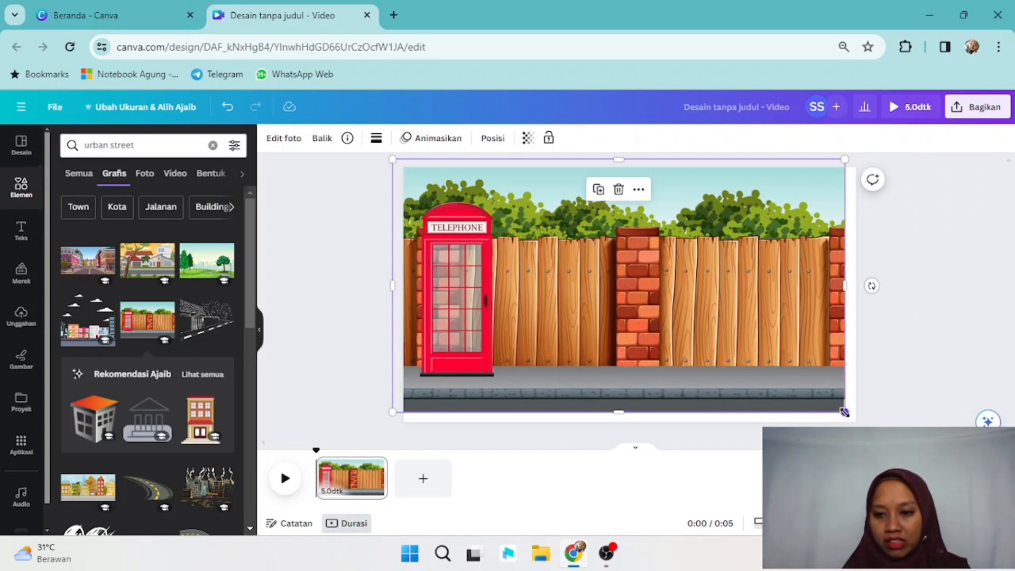
left_click_drag(845, 412, 864, 423)
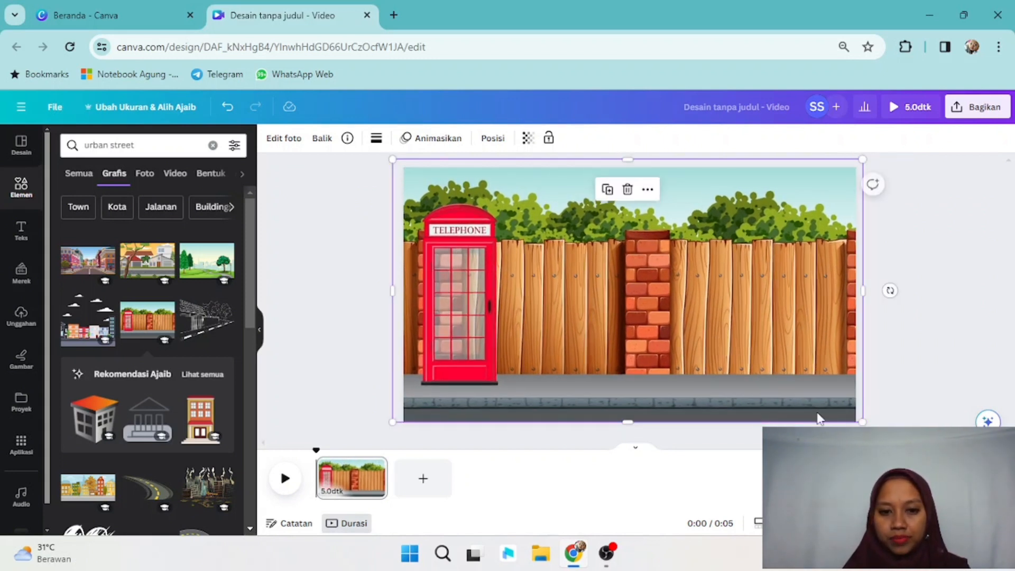
mouse_move(768, 399)
left_mouse_down()
mouse_move(741, 385)
mouse_move(776, 405)
left_mouse_up()
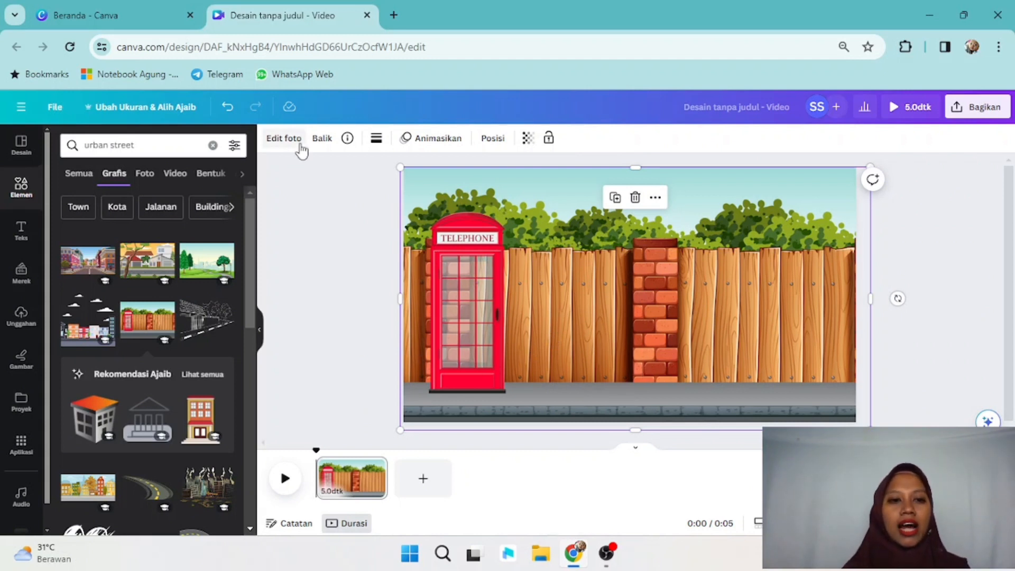
Search the elements for "walking" graphics and add the walking man with a green backpack who is reading.
left_click(213, 145)
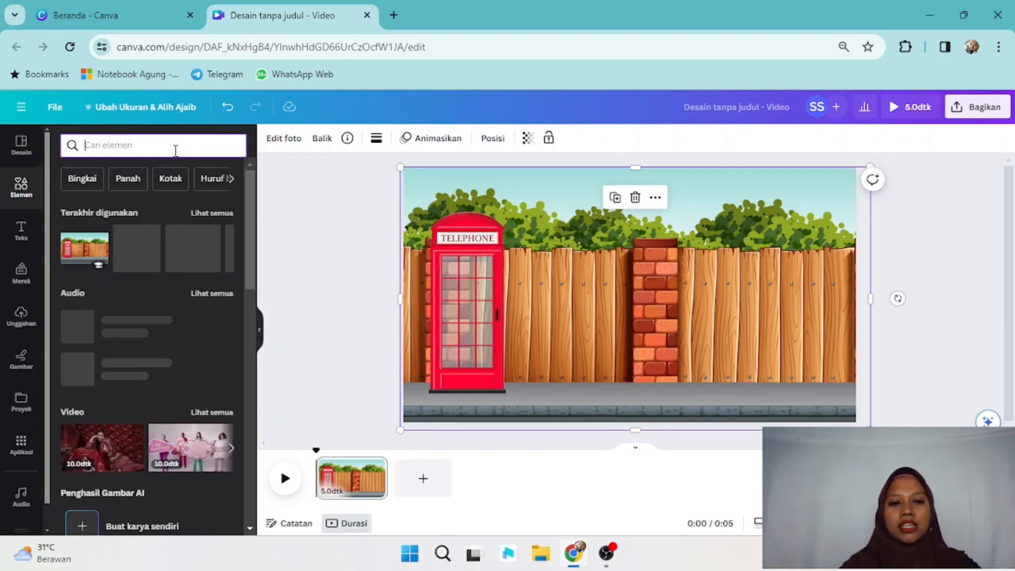
type("walking")
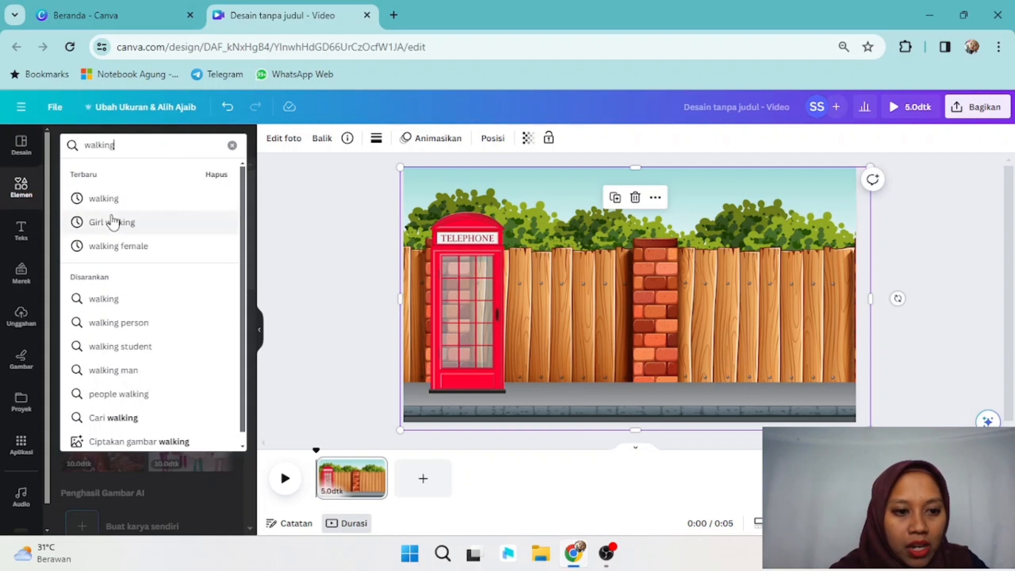
left_click(132, 419)
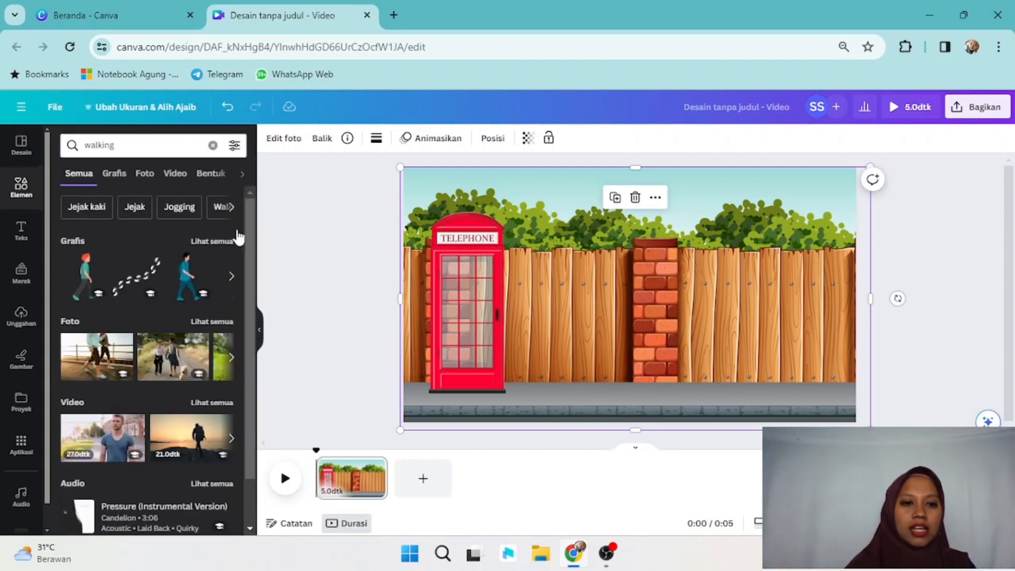
left_click(112, 180)
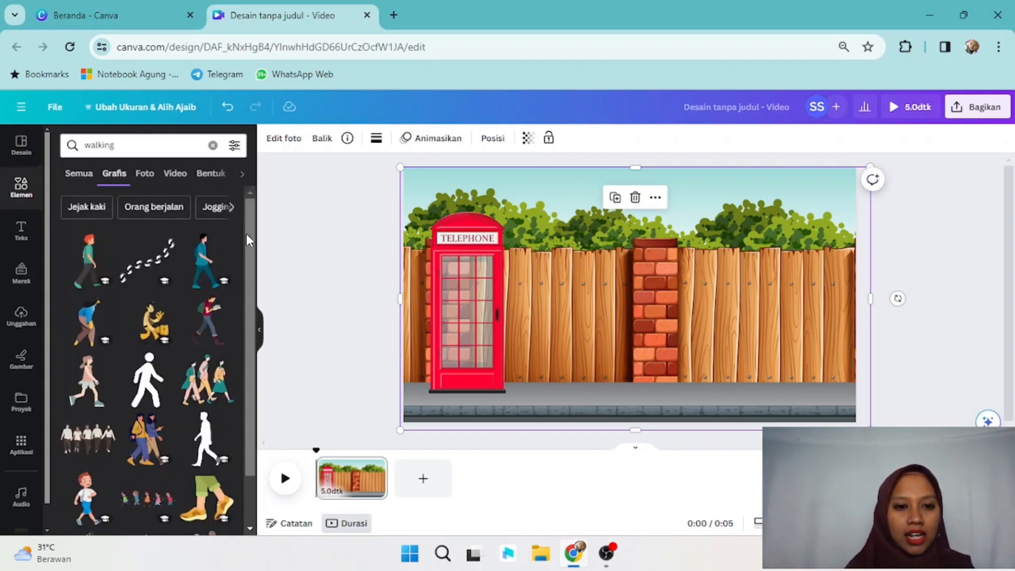
scroll(252, 268, "down", 2)
scroll(252, 268, "down", 1)
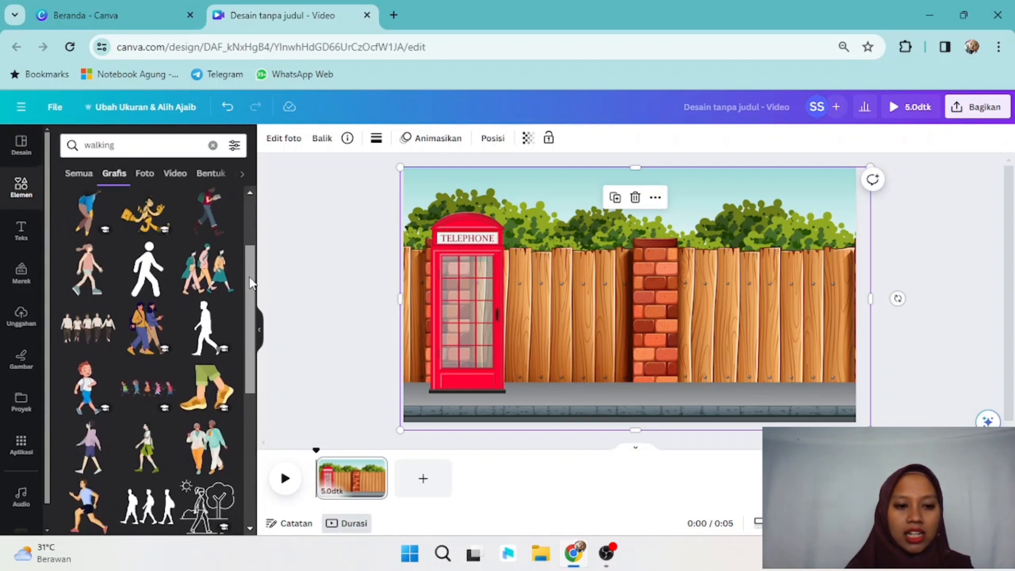
left_click_drag(252, 283, 243, 235)
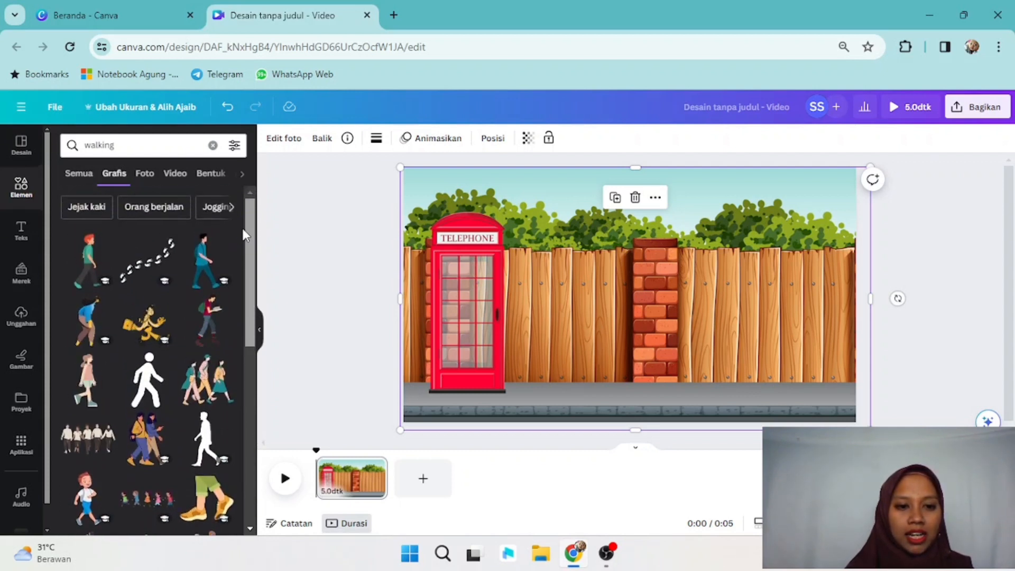
left_click(200, 319)
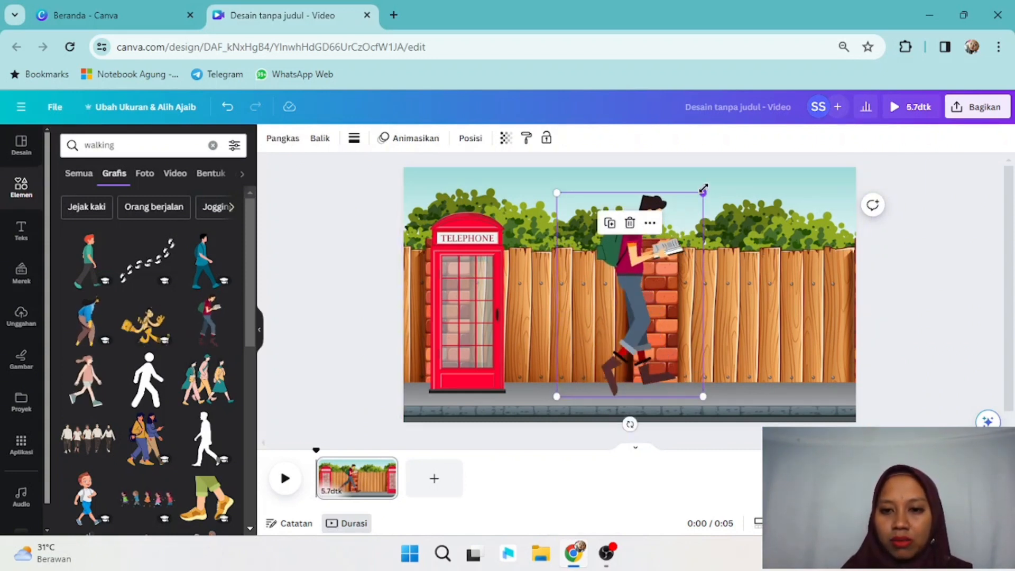
Shrink the walking man and place him on the pavement at the scene's left edge, in front of the telephone booth.
left_click_drag(703, 190, 652, 275)
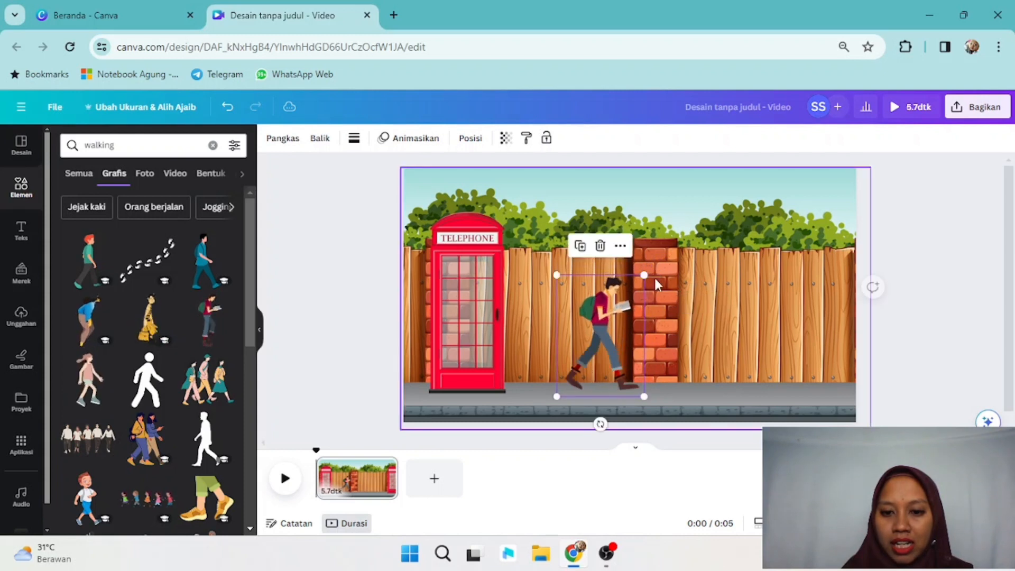
left_click_drag(622, 318, 451, 318)
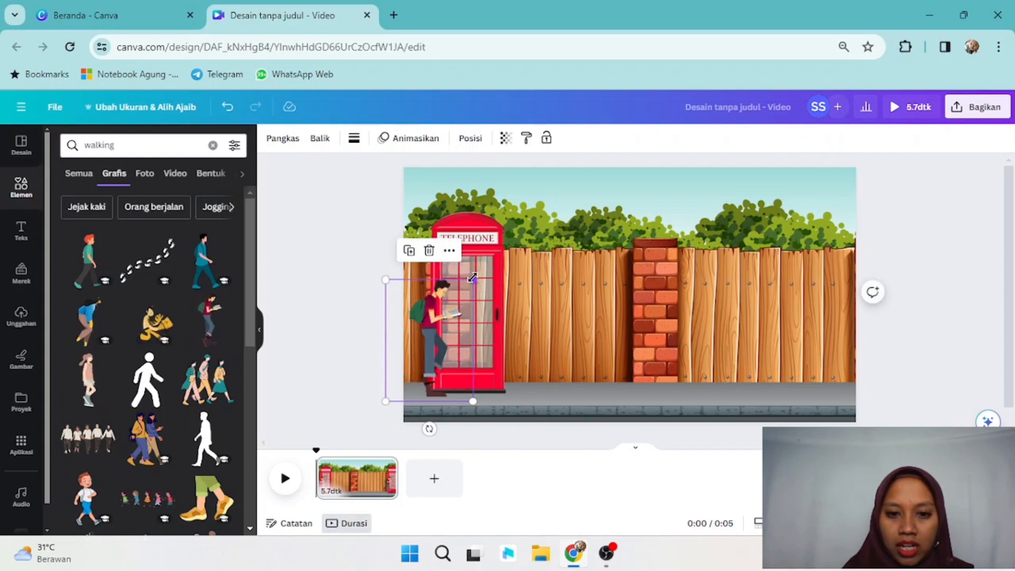
left_click_drag(473, 280, 472, 287)
left_click_drag(472, 299, 455, 325)
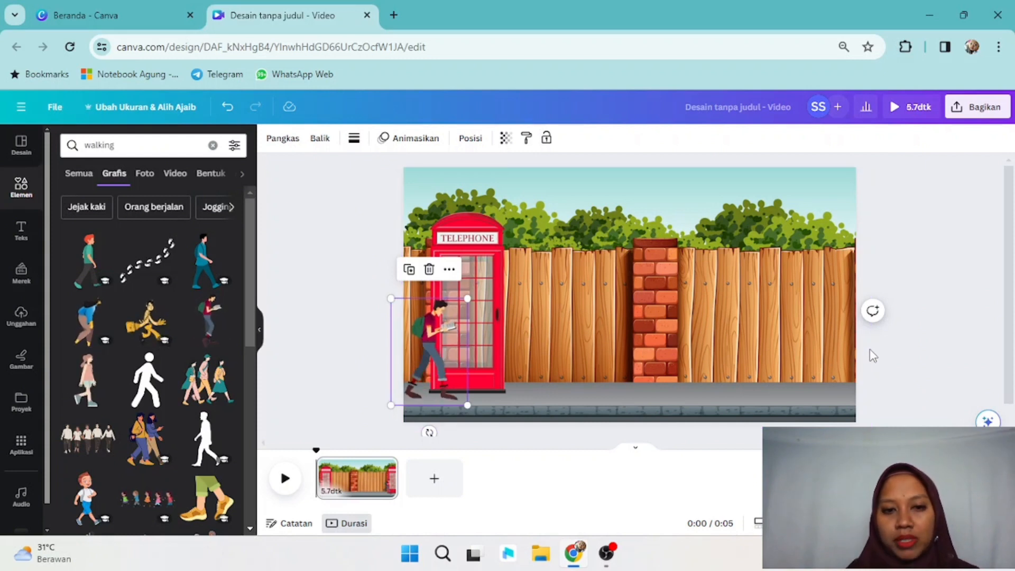
Create a custom animation for the walking man along a straight horizontal path from the telephone booth past the page's right edge.
left_click(410, 140)
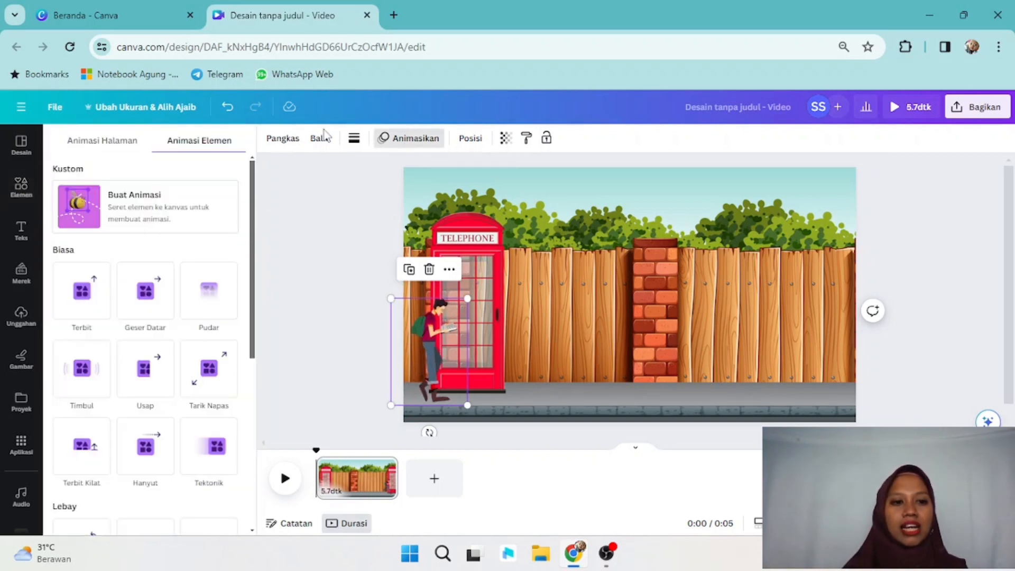
left_click(106, 210)
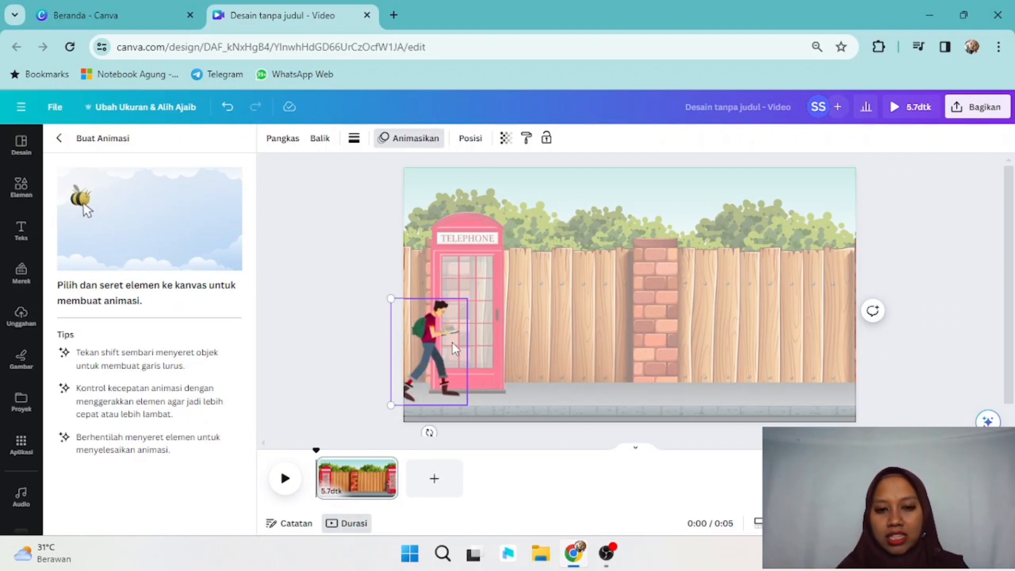
mouse_move(452, 342)
left_mouse_down()
mouse_move(615, 347)
mouse_move(798, 374)
mouse_move(924, 370)
left_mouse_up()
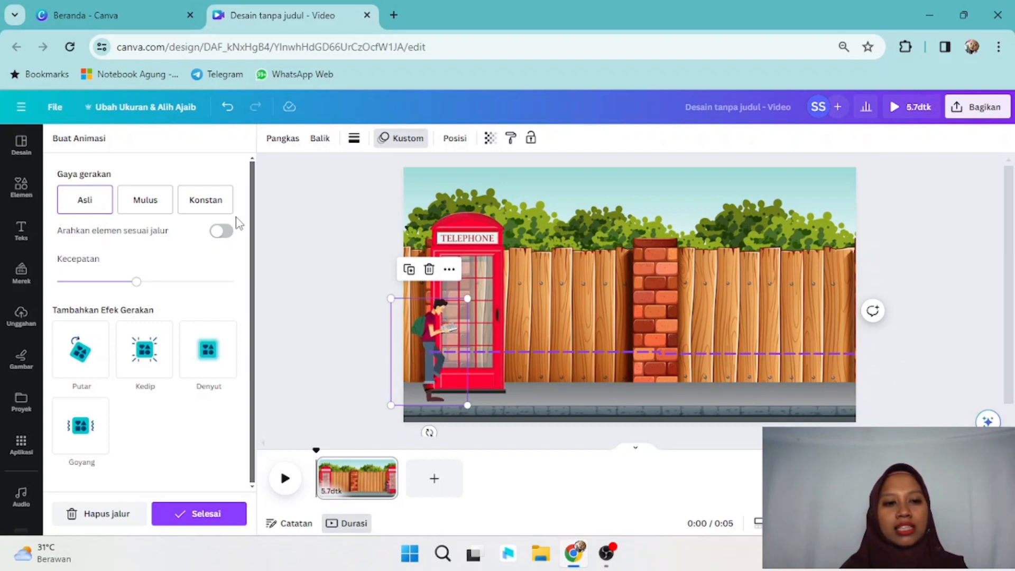
Set the animation's movement style to Konstan and turn on Arahkan elemen sesuai jalur, trying the option off and on.
left_click(206, 211)
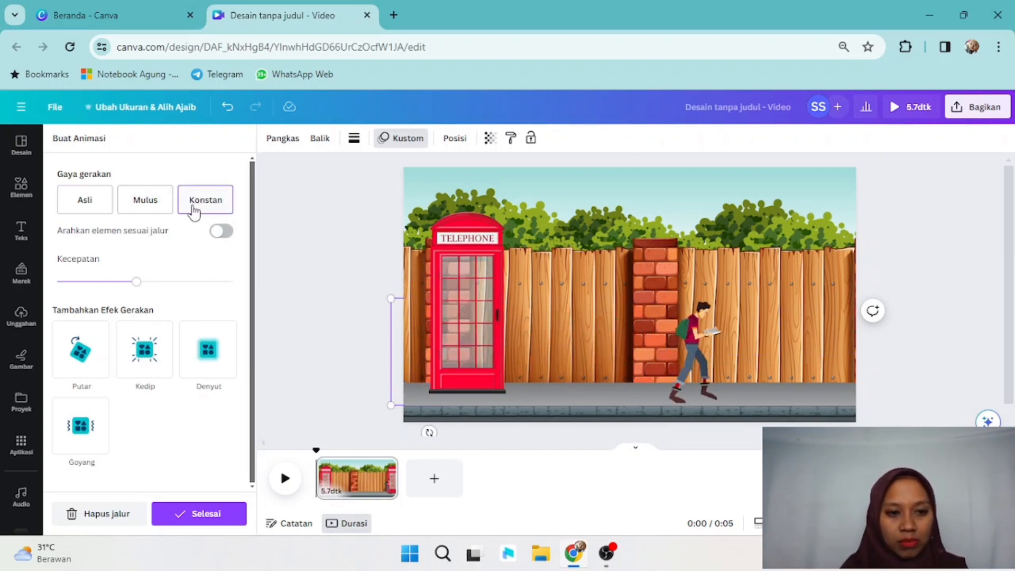
left_click(225, 233)
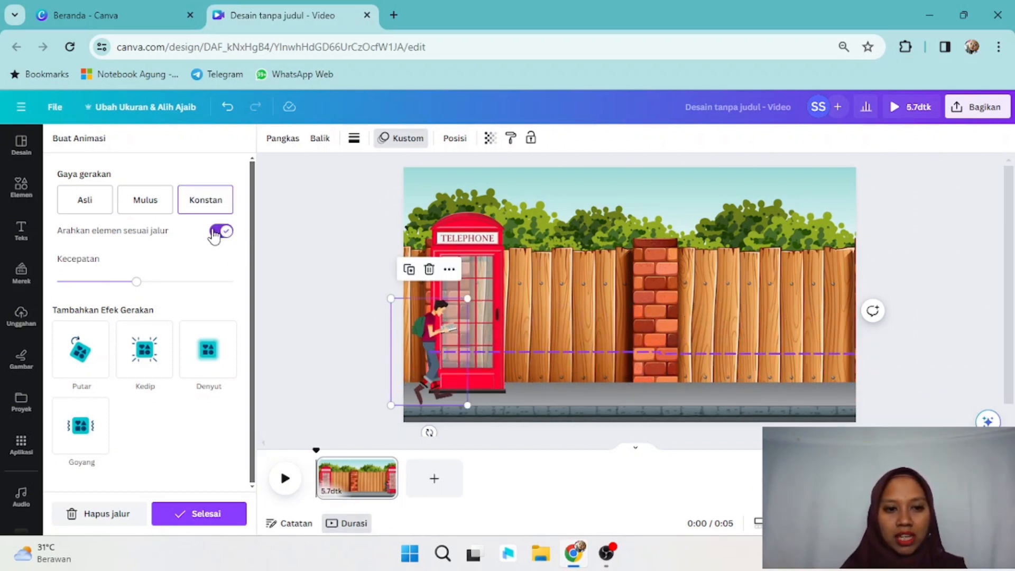
left_click(217, 233)
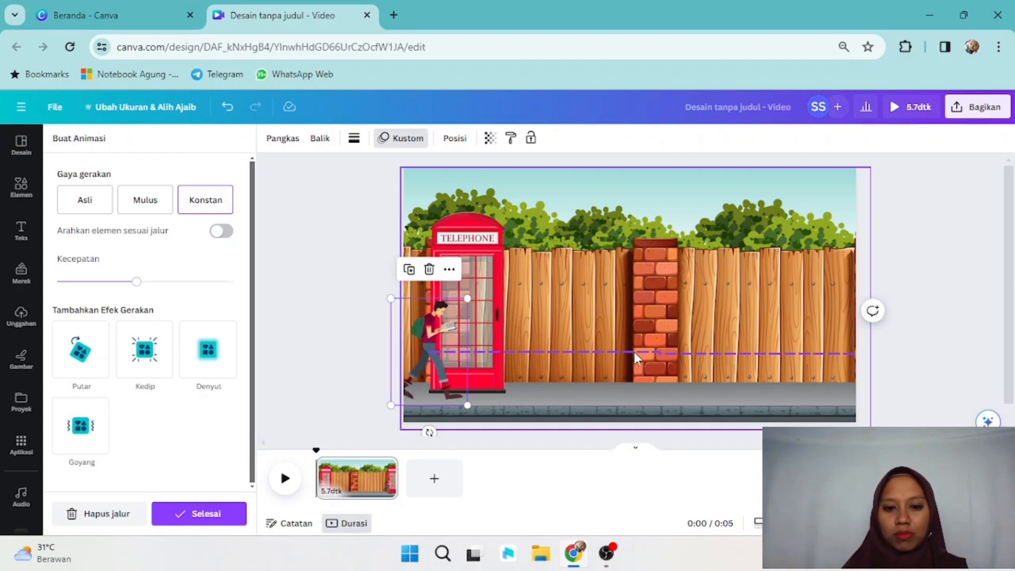
left_click(222, 232)
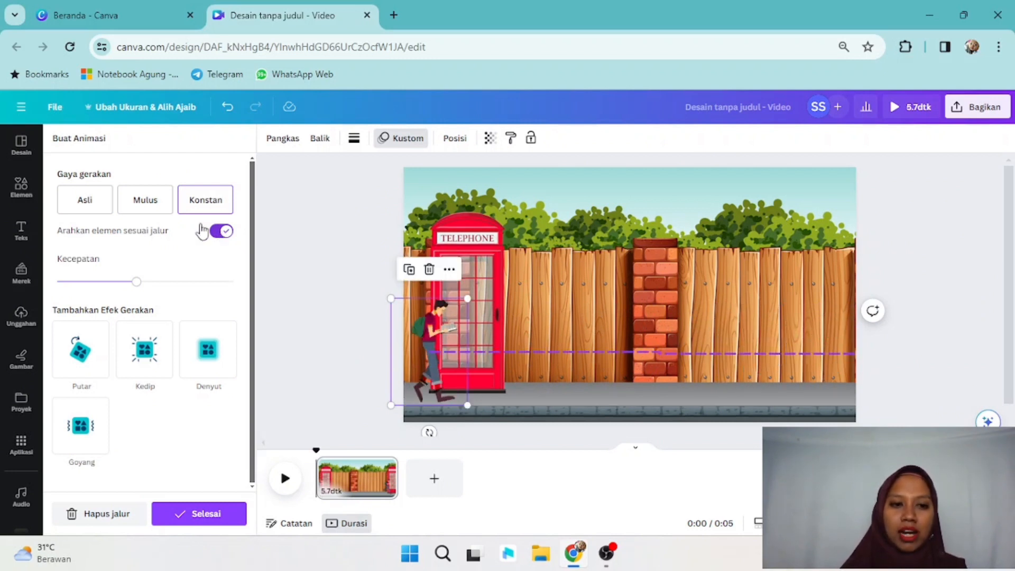
Turn off Arahkan elemen sesuai jalur for the walking man's animation and slow its speed to almost the minimum.
left_click(221, 232)
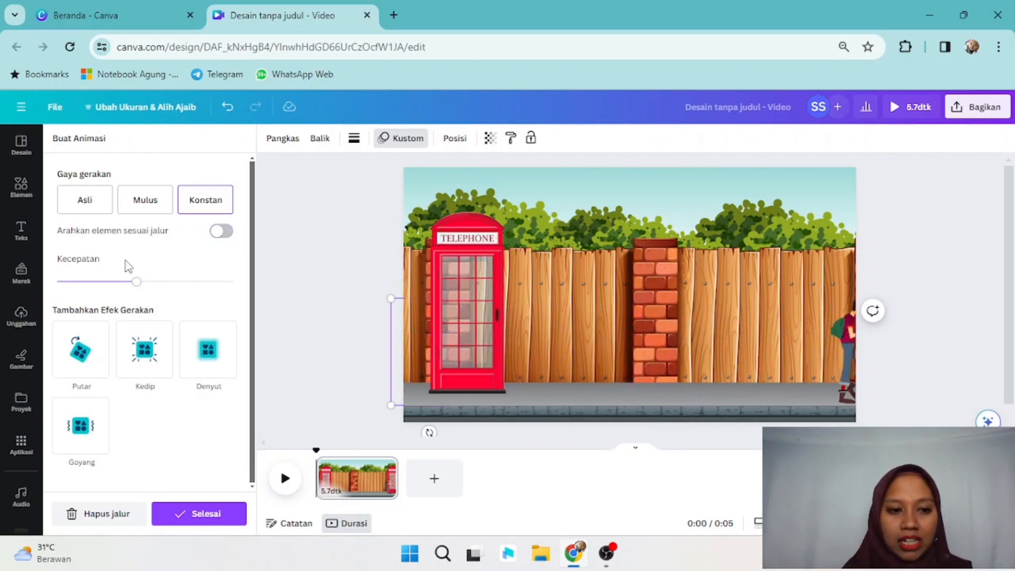
left_click_drag(123, 288, 69, 288)
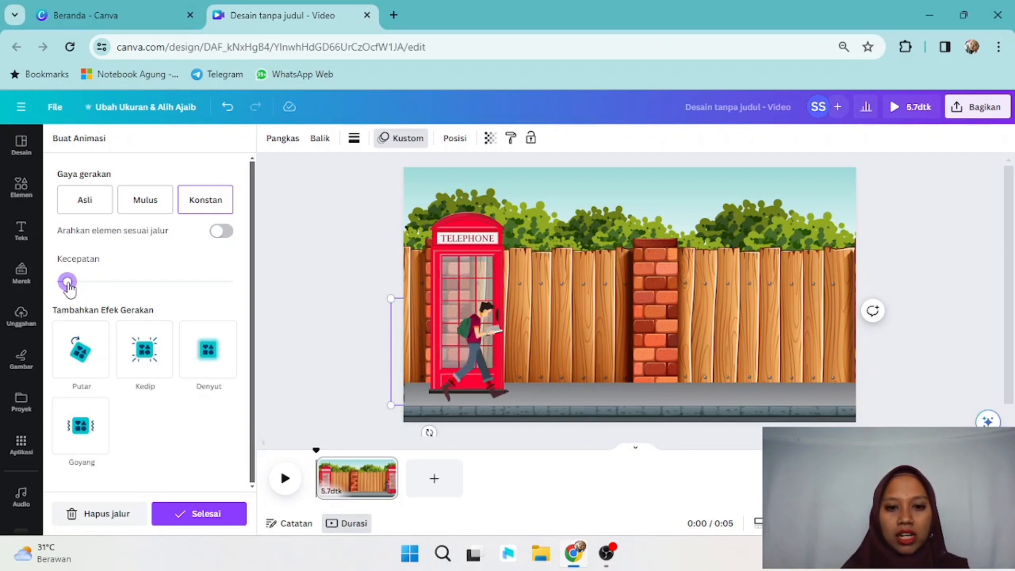
left_click_drag(68, 288, 64, 289)
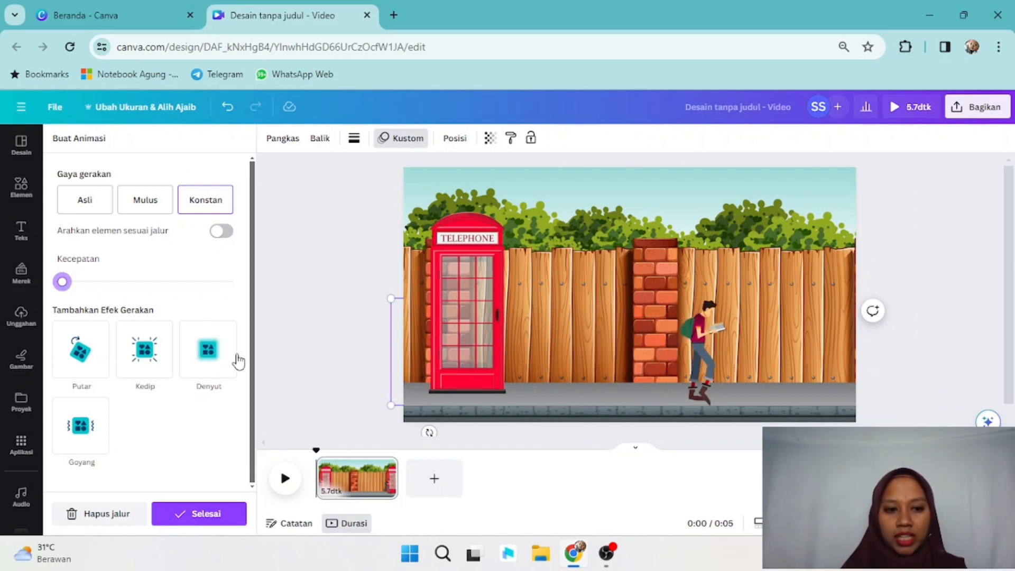
Try the Putar motion effect on the walking man, look at its settings, and remove the effect.
left_click(85, 354)
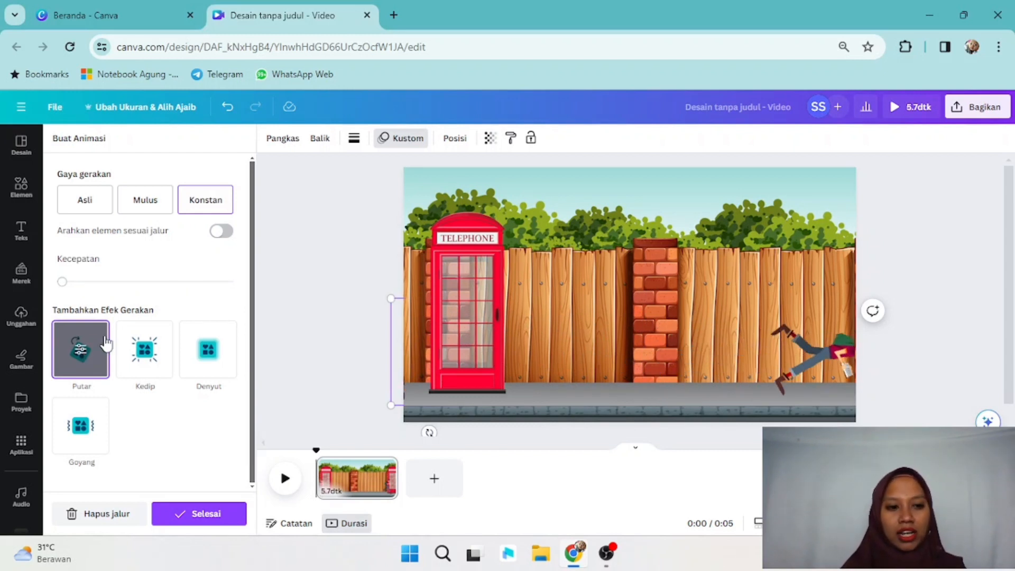
left_click(105, 342)
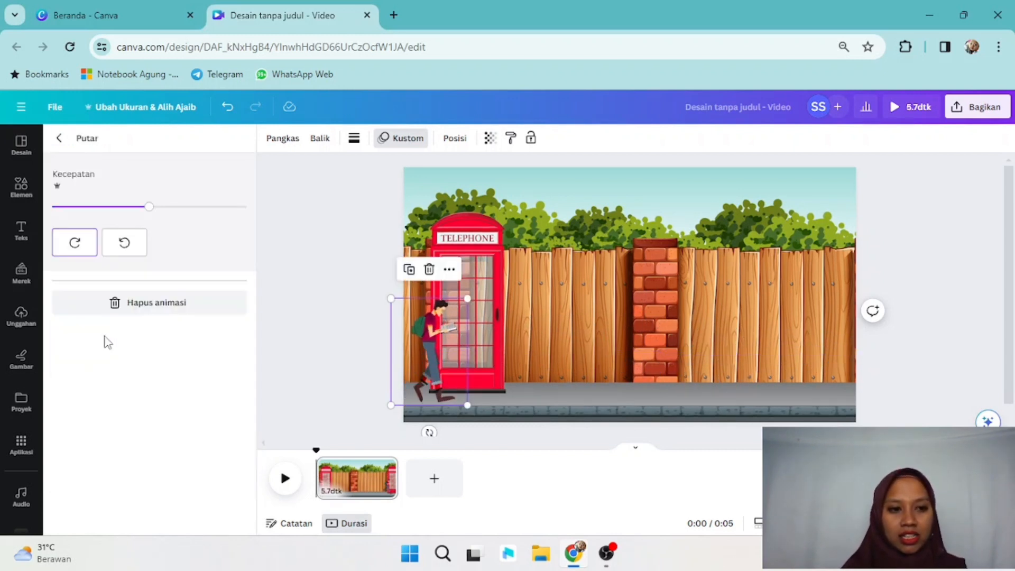
left_click(56, 140)
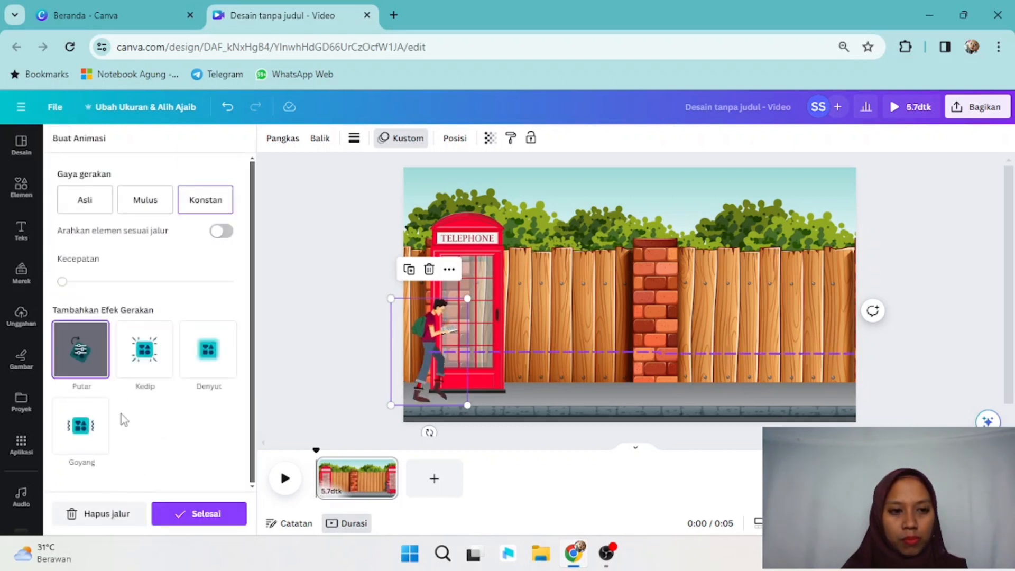
left_click(97, 370)
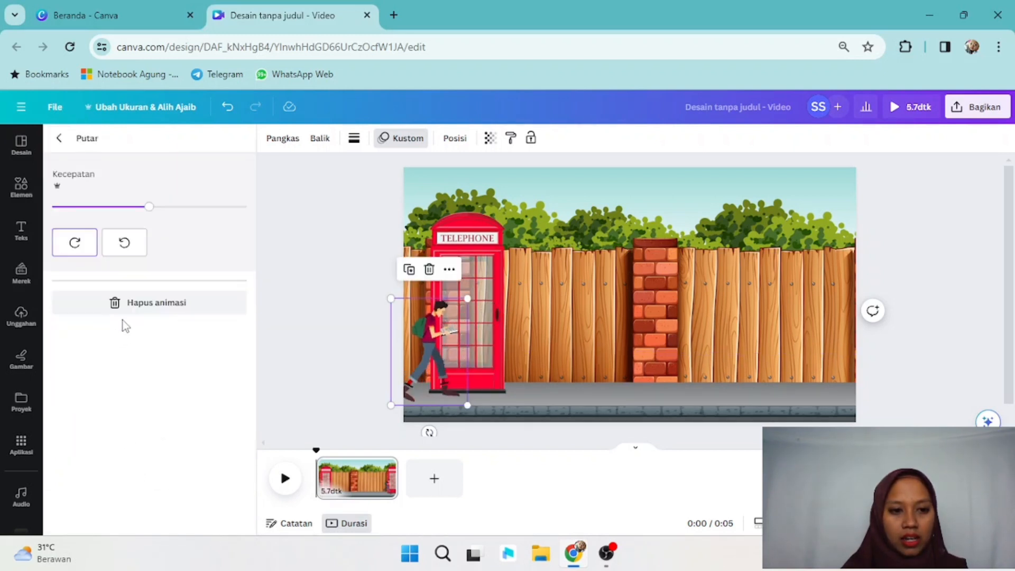
left_click(134, 309)
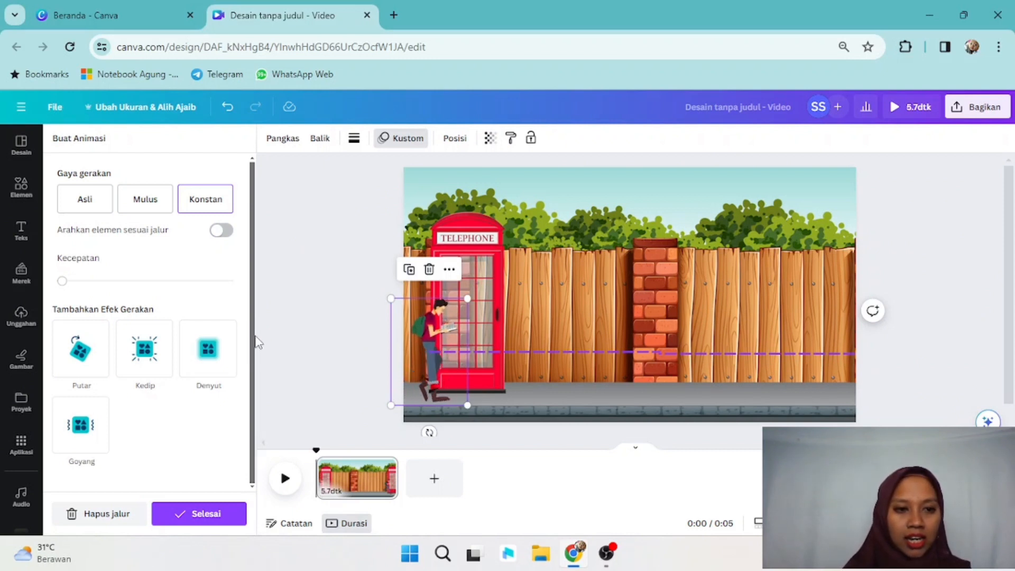
Preview the telephone booth scene and finish the walking man's custom animation.
left_click(283, 481)
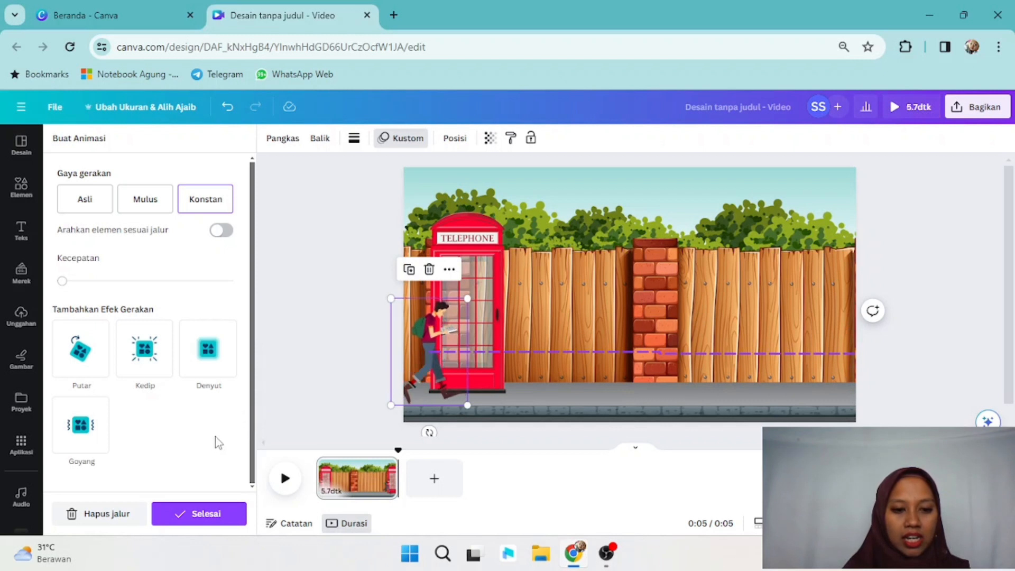
left_click(185, 516)
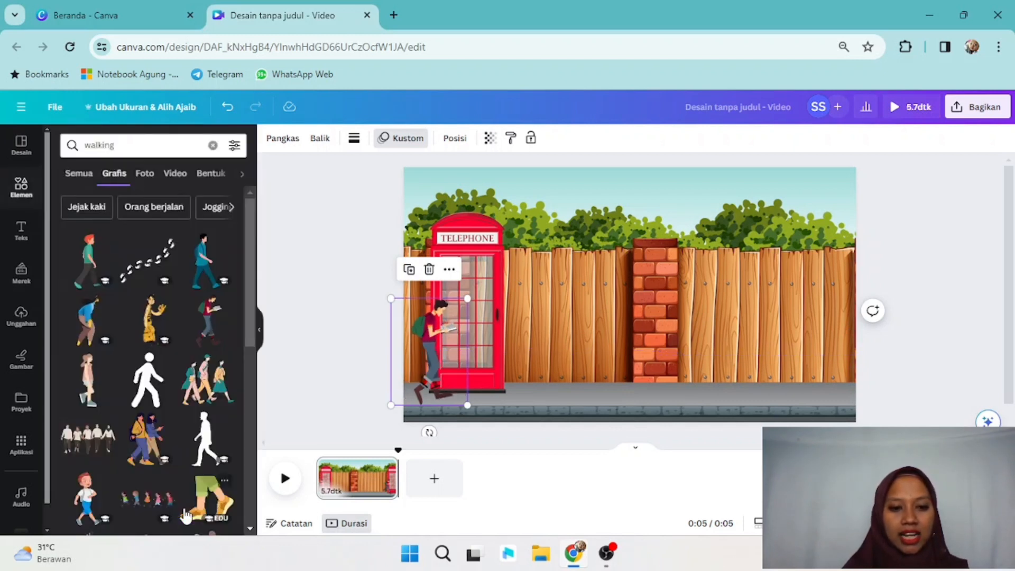
Clear the element search, add a second page, and insert the recently used city street illustration with the zebra crossing on it.
left_click(214, 146)
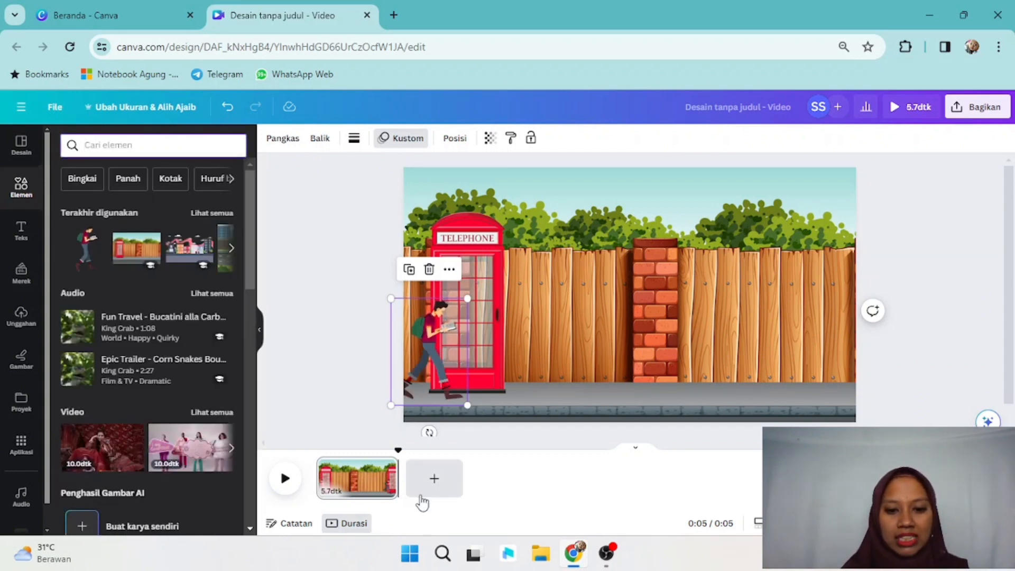
left_click(434, 479)
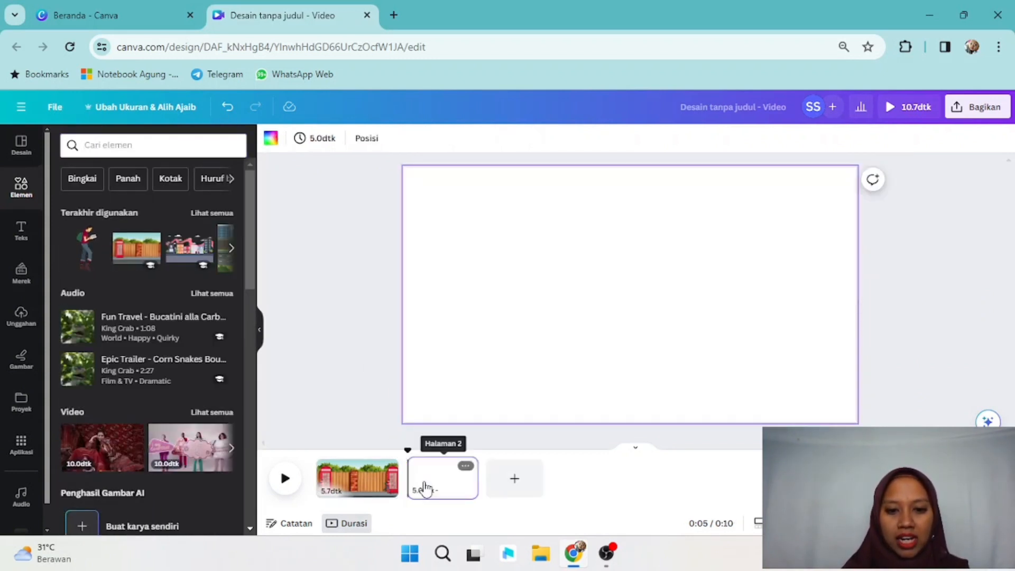
left_click(435, 483)
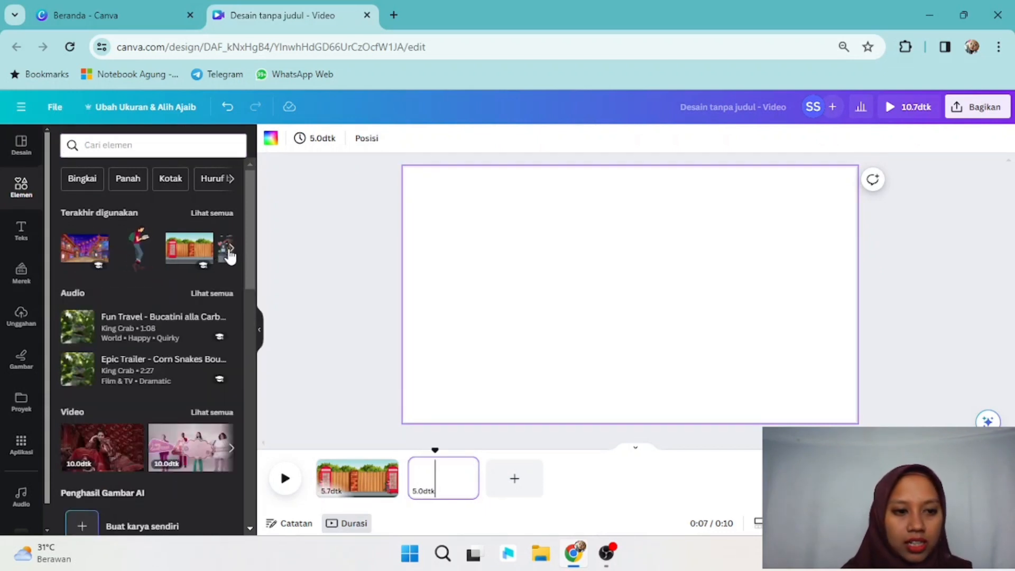
left_click(224, 214)
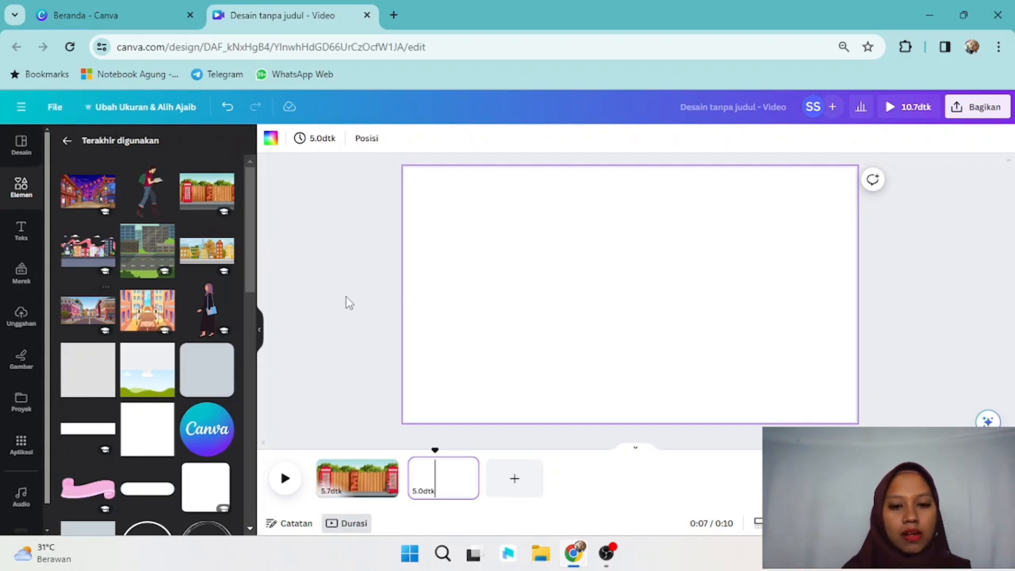
left_click(77, 318)
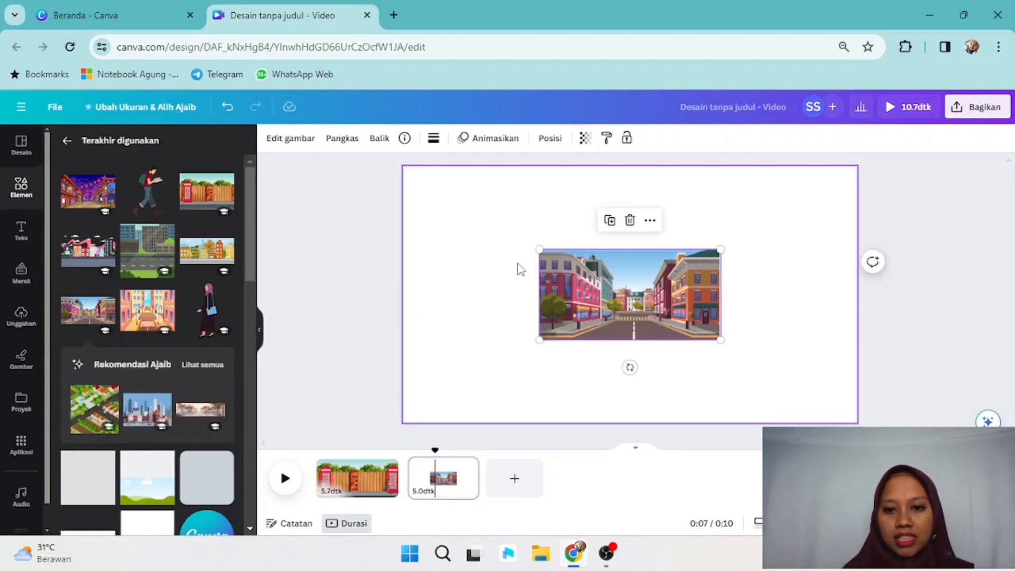
Enlarge and reposition the city street illustration until it covers the whole second page.
left_click_drag(539, 248, 454, 153)
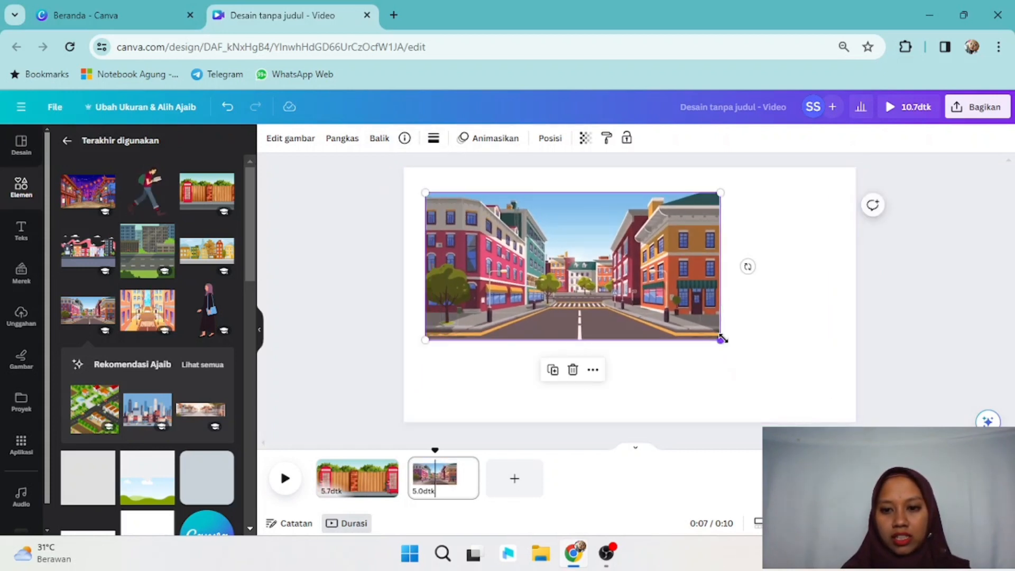
left_click_drag(722, 338, 861, 410)
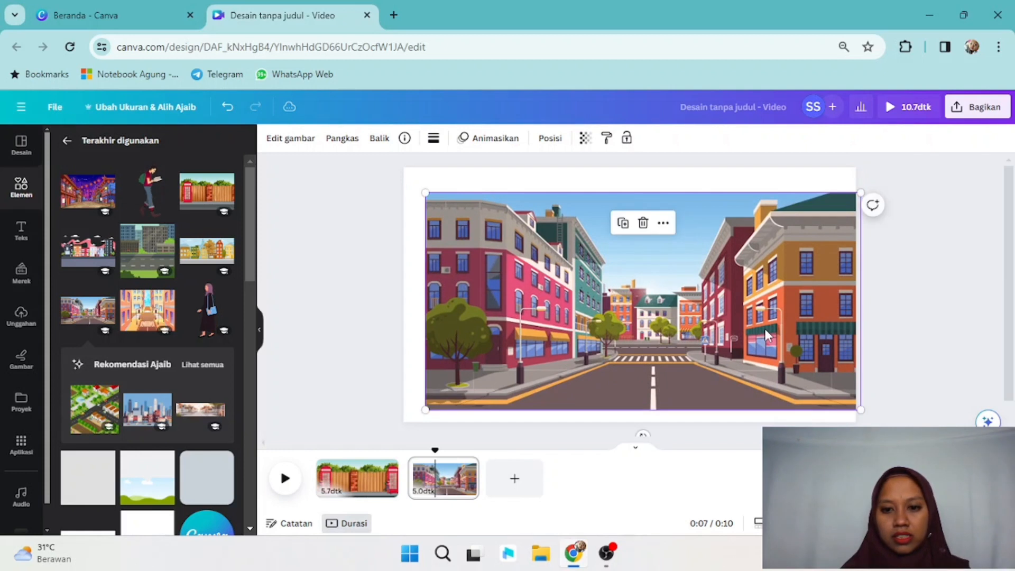
left_click_drag(769, 335, 751, 309)
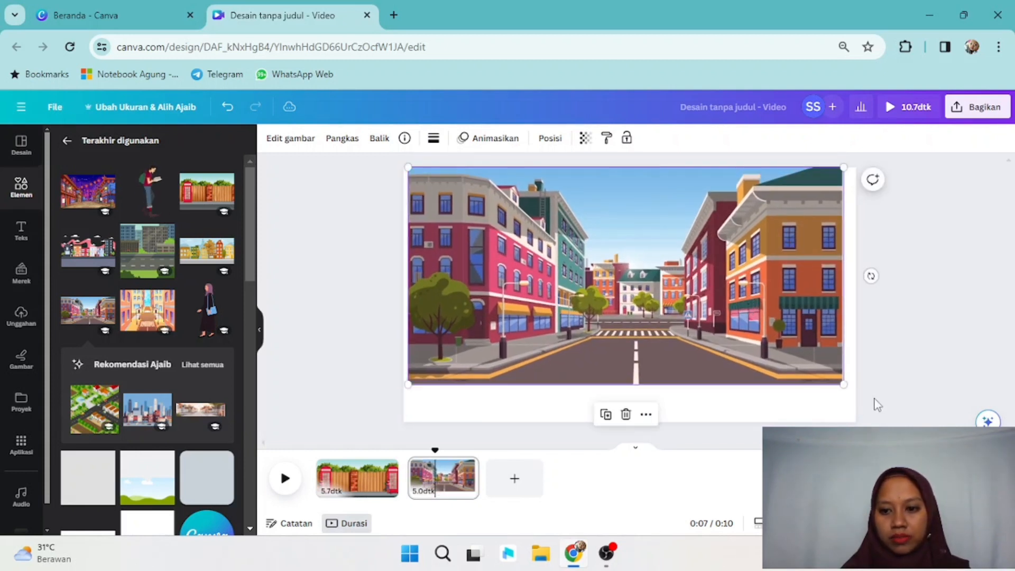
left_click_drag(844, 387, 883, 406)
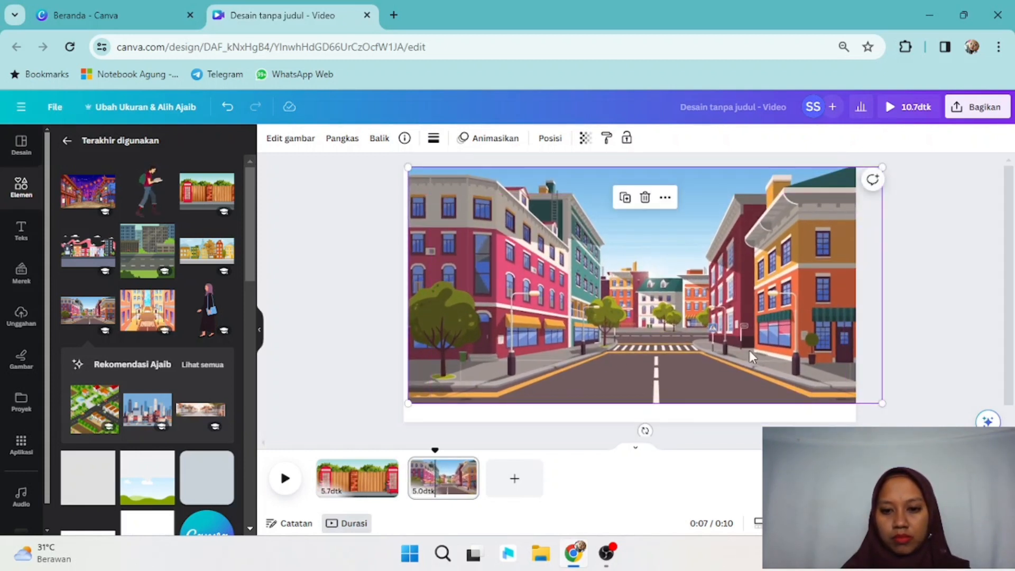
left_click_drag(754, 357, 736, 372)
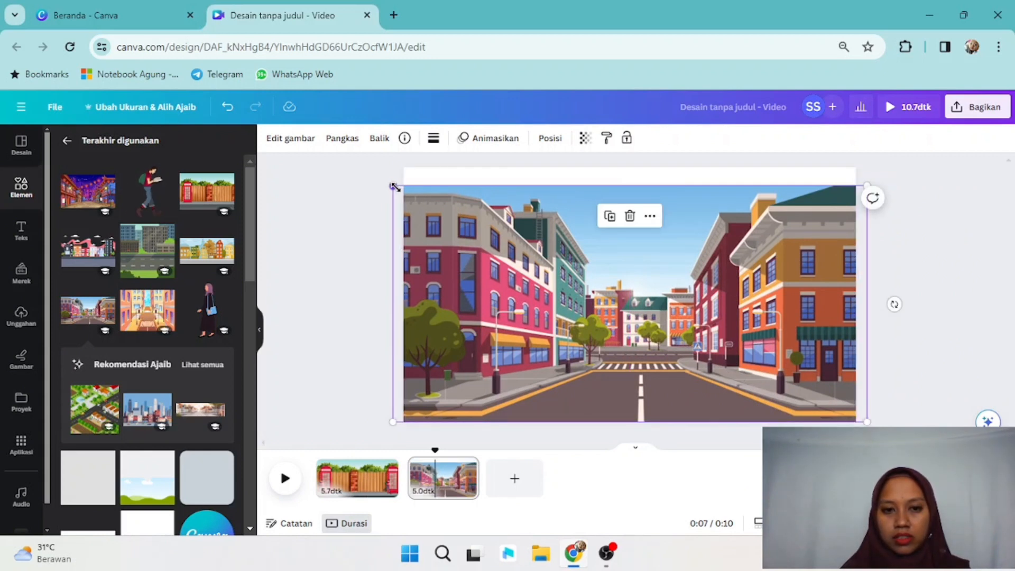
left_click_drag(395, 187, 334, 157)
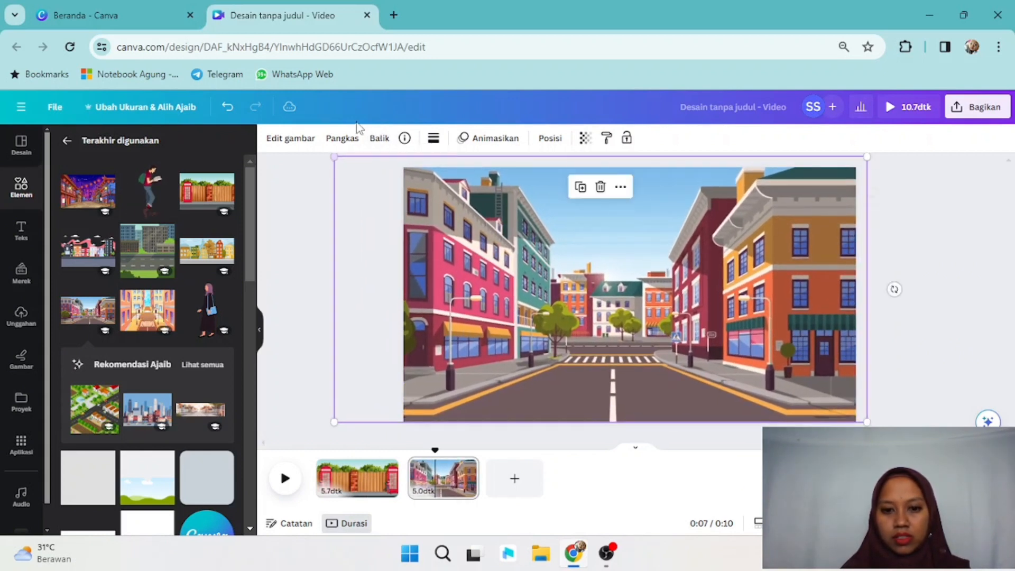
left_click(1005, 221)
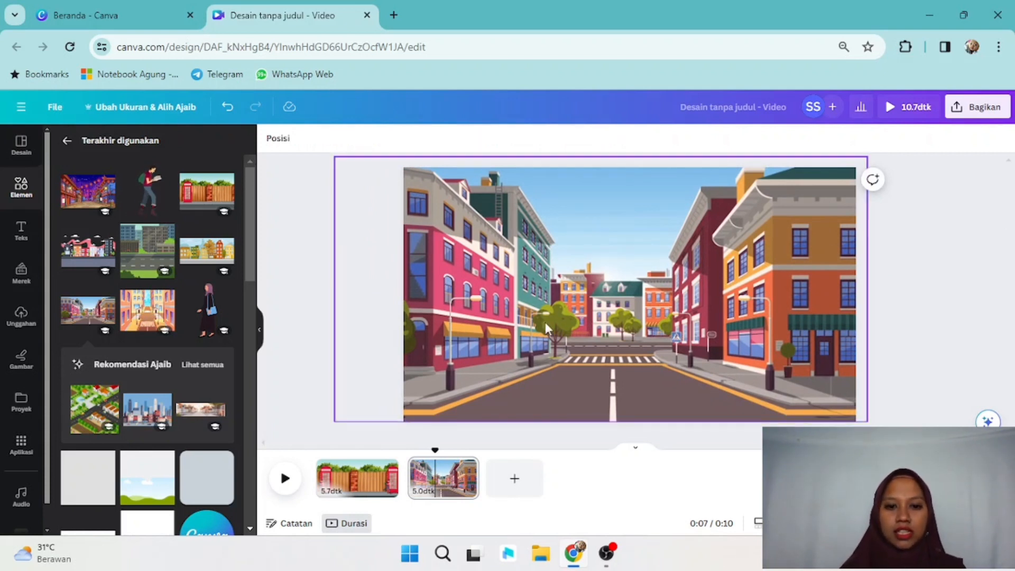
Add the recently used walking man with the green backpack, shrink him, and place him in the street scene's lower-left corner.
left_click(66, 142)
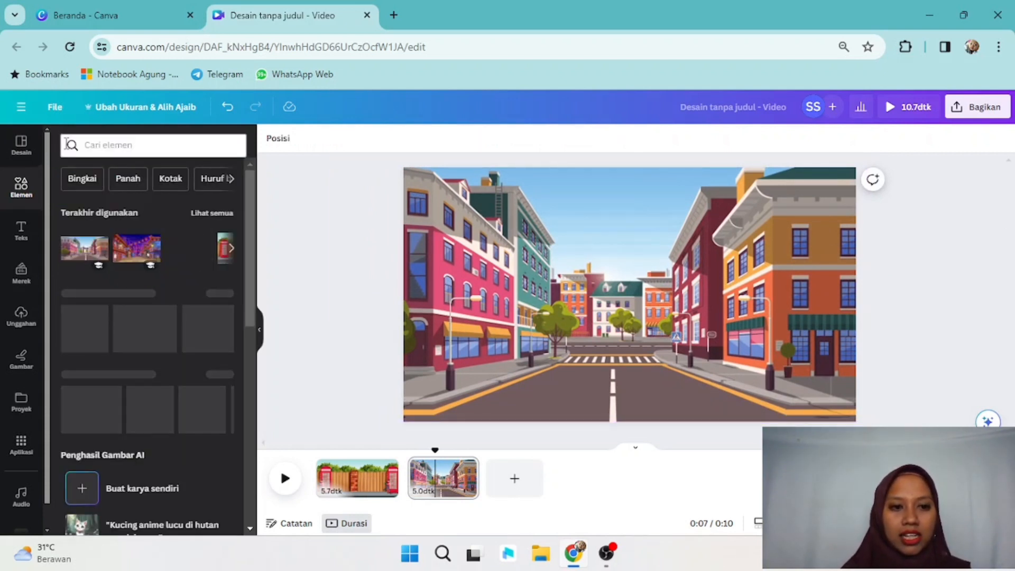
left_click(212, 214)
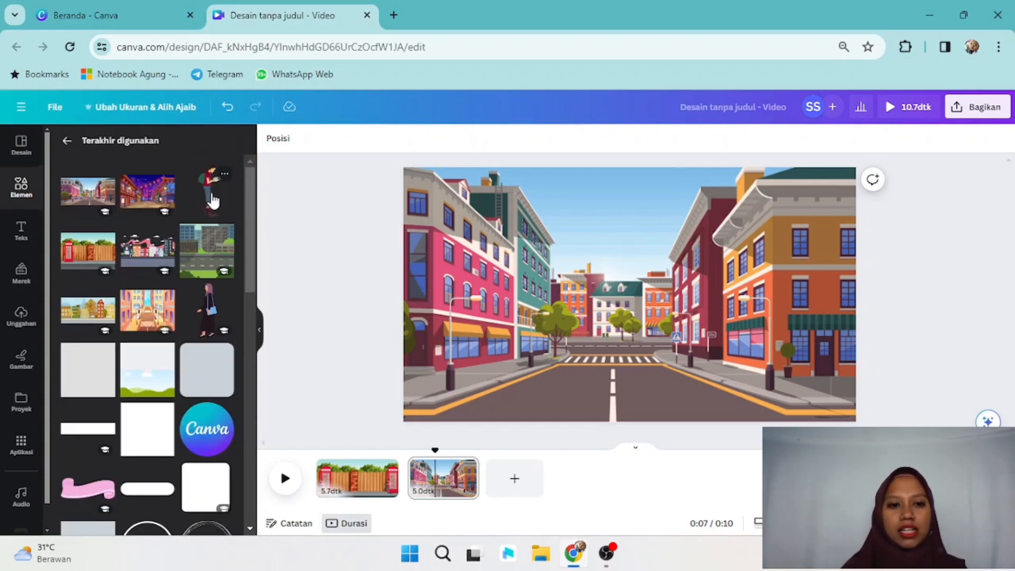
left_click(212, 196)
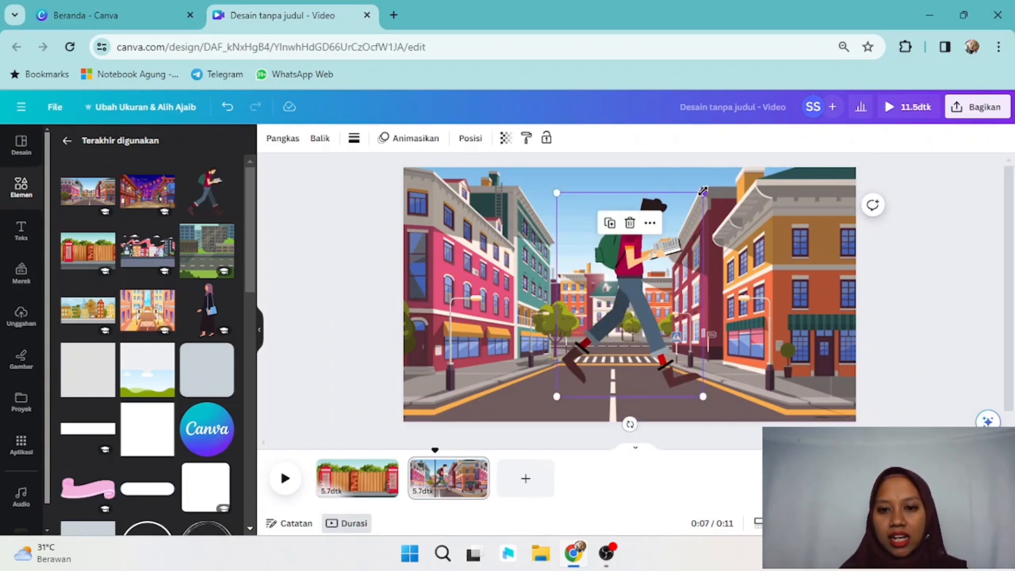
left_click_drag(703, 190, 620, 301)
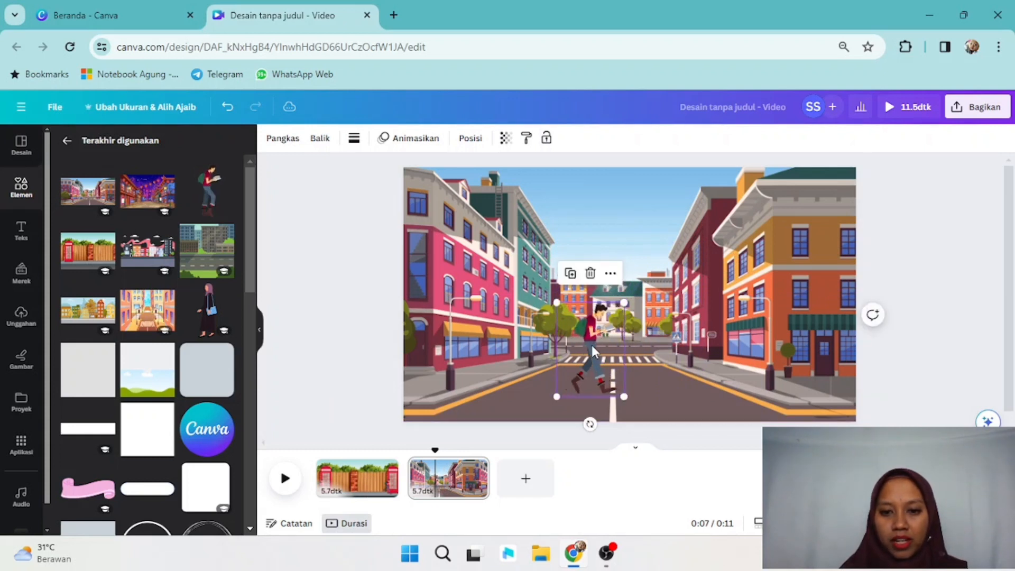
left_click_drag(583, 354, 461, 365)
left_click_drag(434, 372, 428, 380)
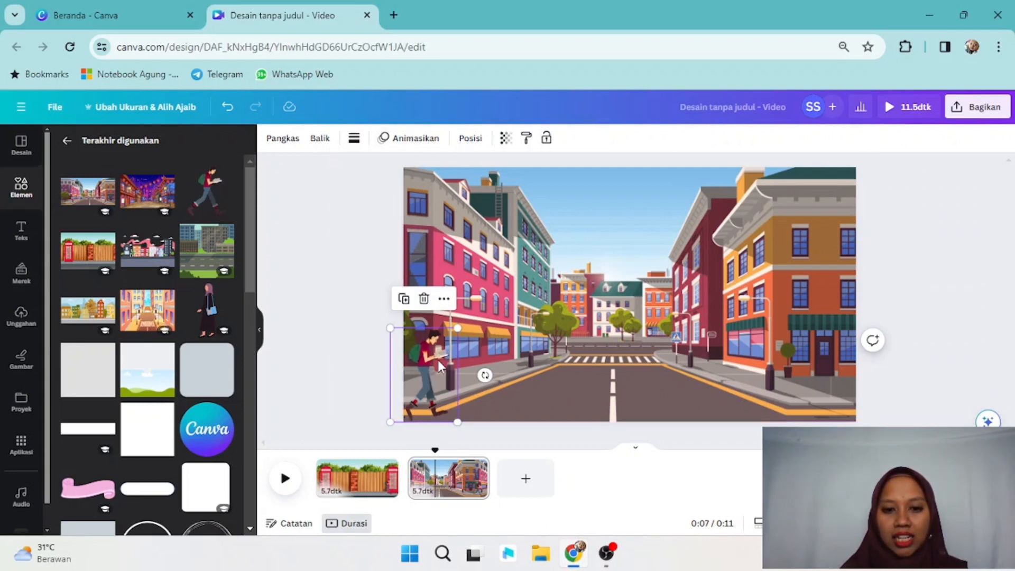
Create a custom animation for the walking man along a straight horizontal path across the street to the page's right edge.
left_click(422, 148)
left_click(125, 217)
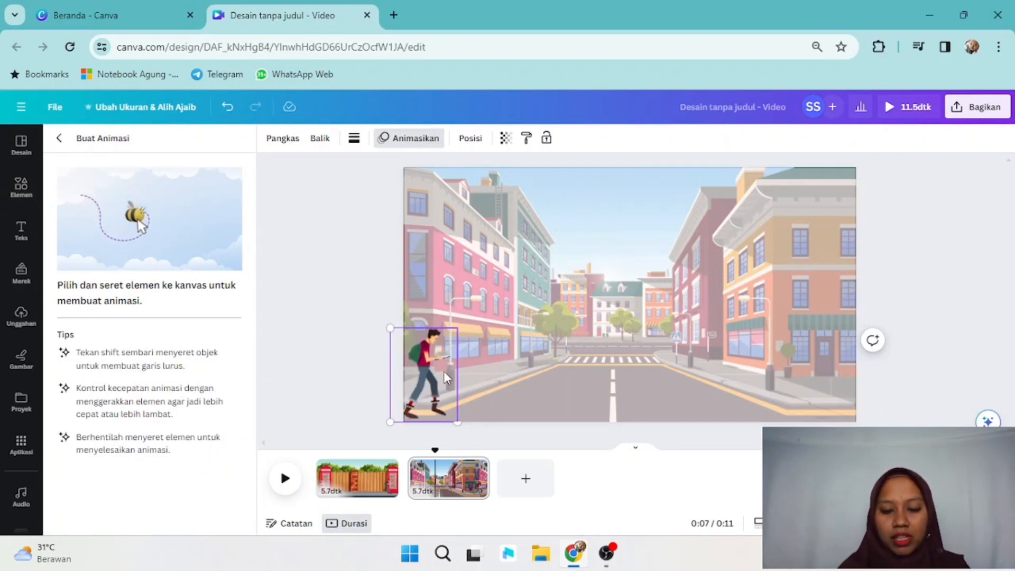
mouse_move(445, 372)
left_mouse_down()
mouse_move(605, 362)
mouse_move(863, 376)
left_mouse_up()
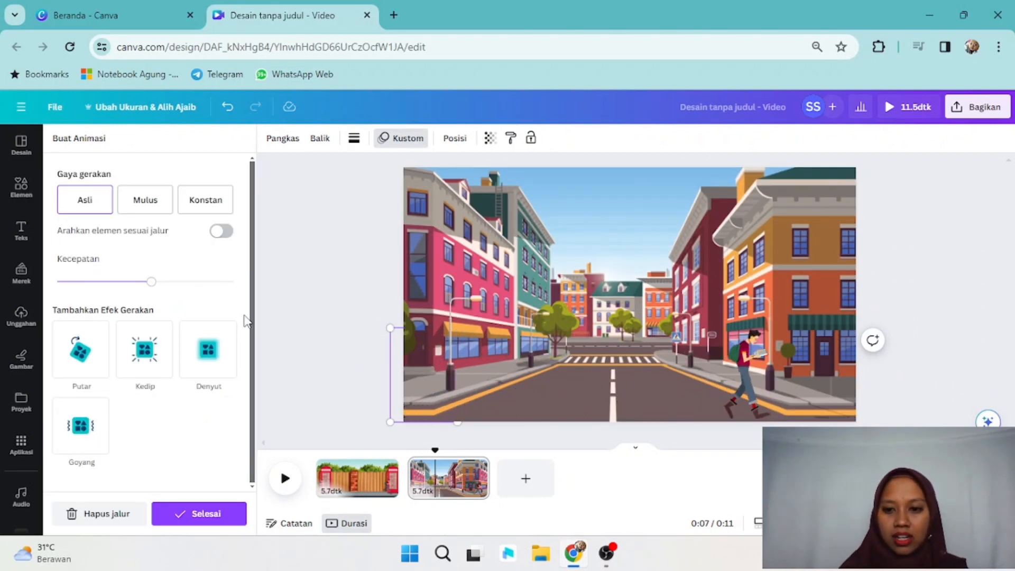
Set the street scene animation's movement style to Konstan with the slowest speed, and finish the animation.
left_click(187, 210)
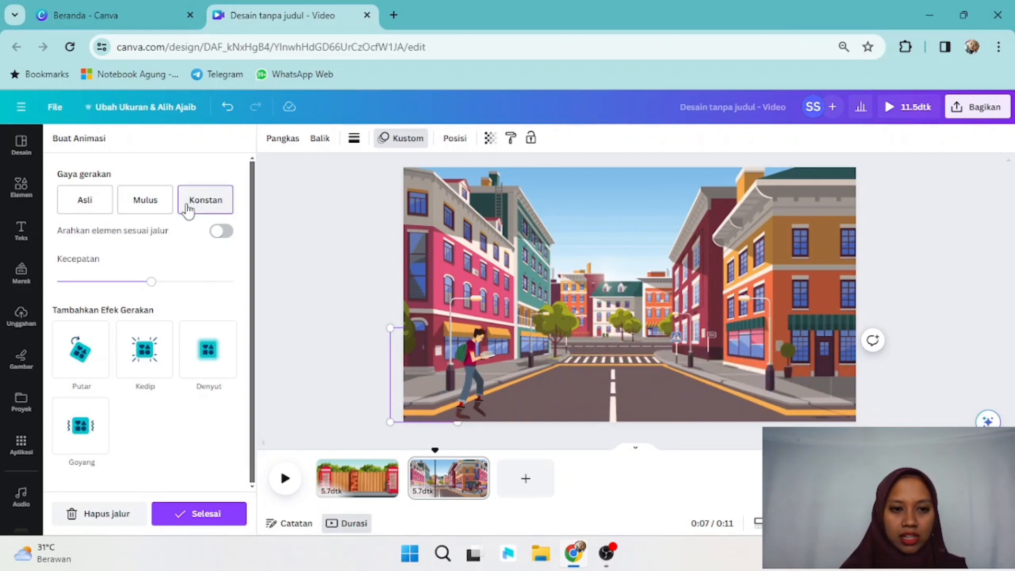
left_click_drag(147, 290, 49, 288)
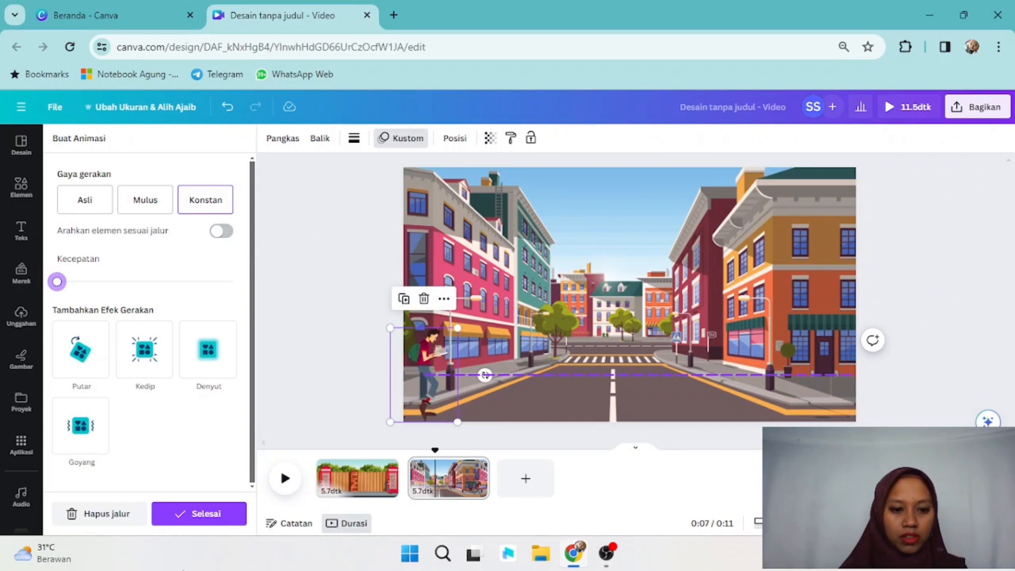
left_click(195, 512)
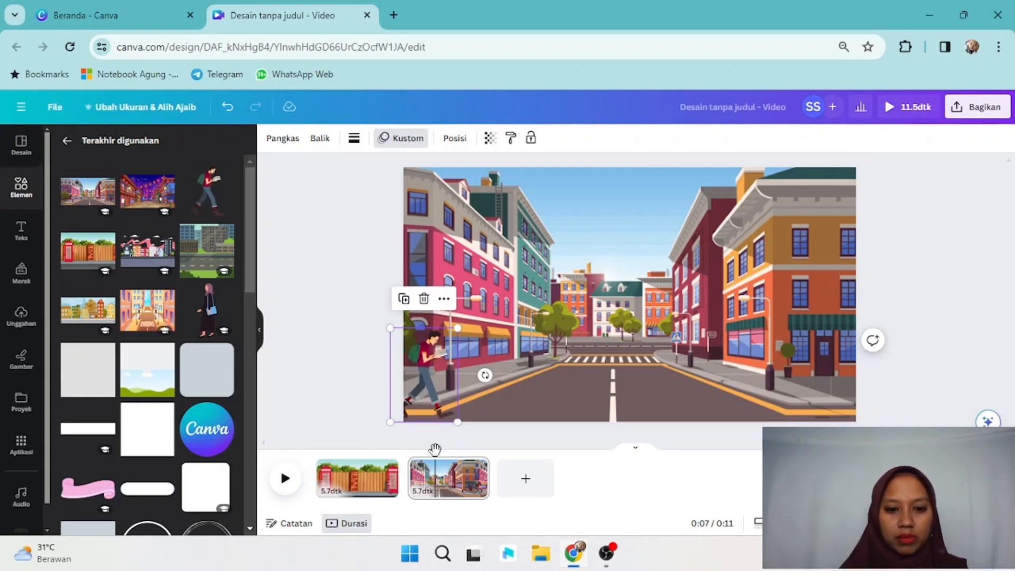
Play both scenes from the beginning to check the walking animations, and return the playhead to the start.
left_click_drag(437, 449, 270, 437)
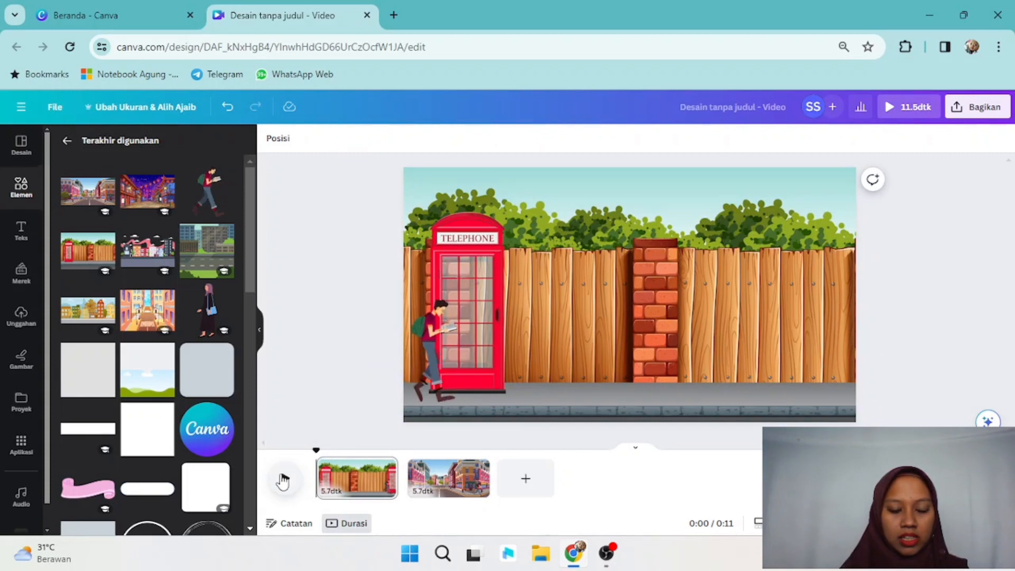
left_click(284, 479)
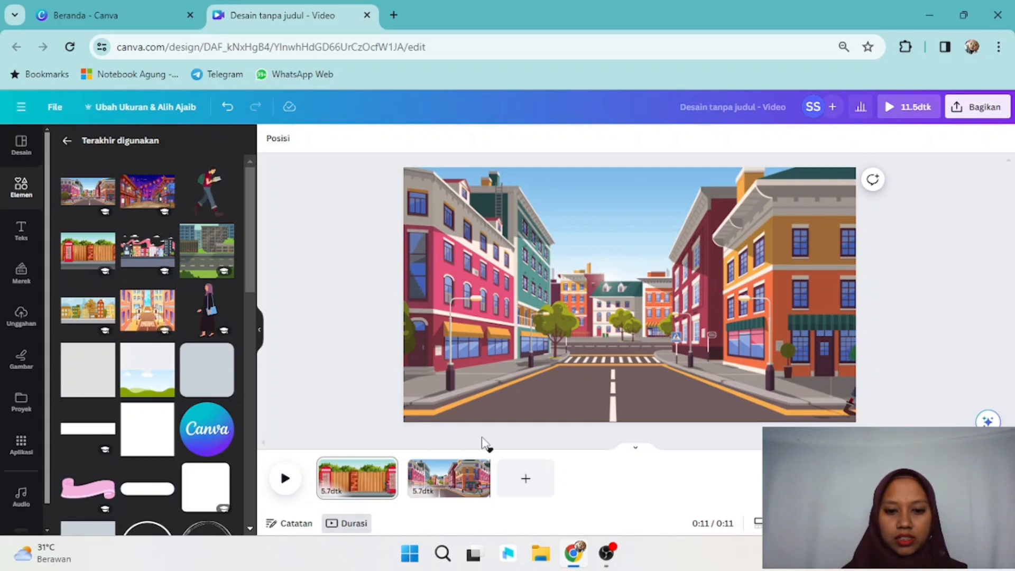
left_click_drag(489, 454, 316, 450)
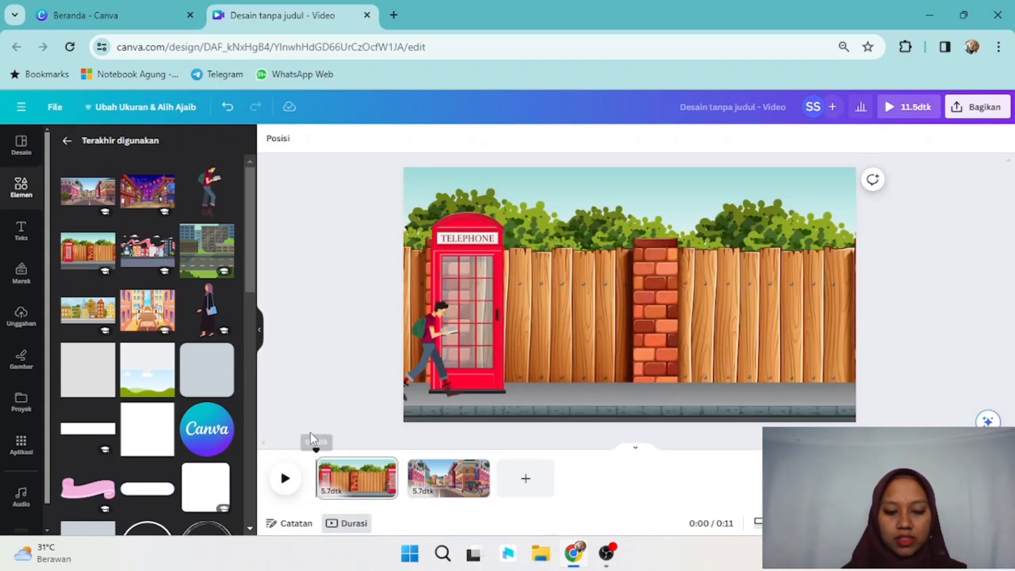
Add a blank third page to the video after the pink street scene.
left_click(525, 482)
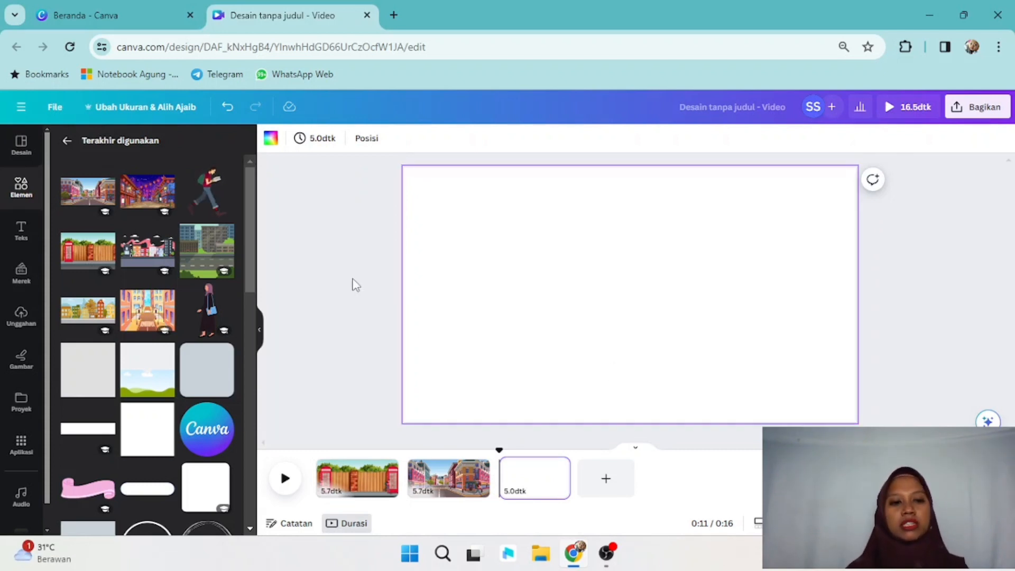
scroll(253, 274, "down", 1)
scroll(253, 274, "up", 1)
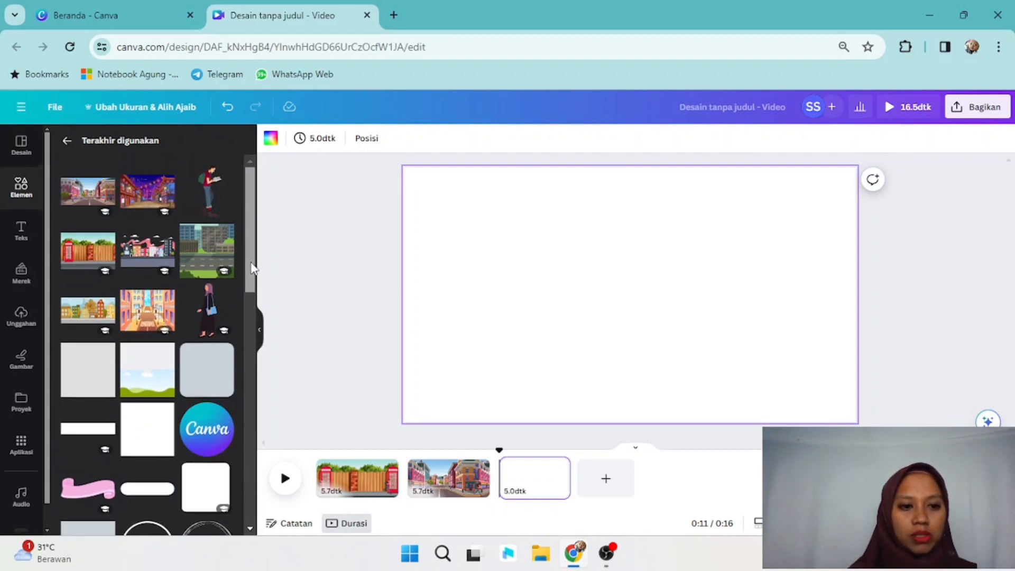
scroll(253, 273, "down", 1)
scroll(247, 297, "up", 1)
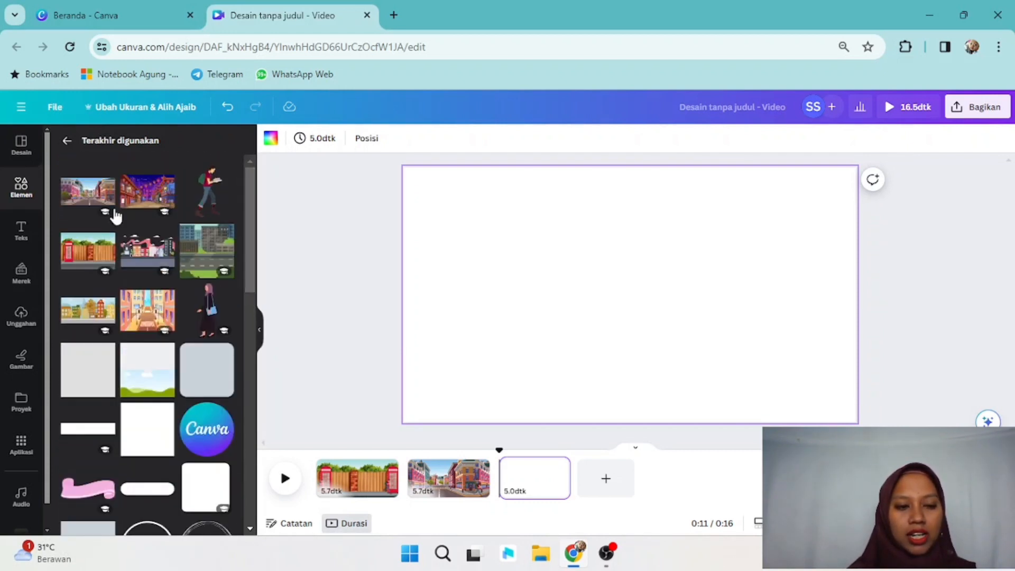
left_click(200, 245)
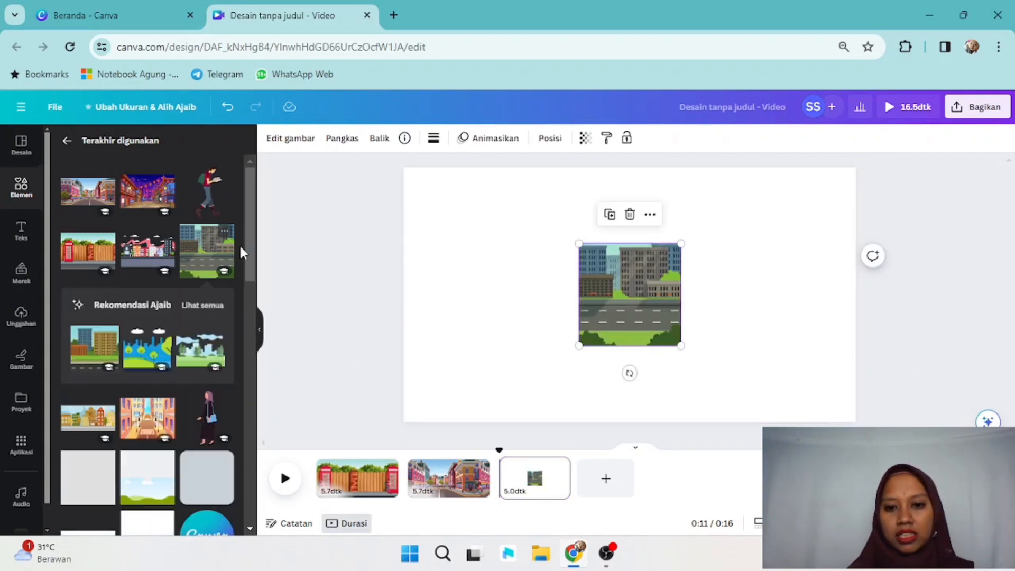
left_click(630, 214)
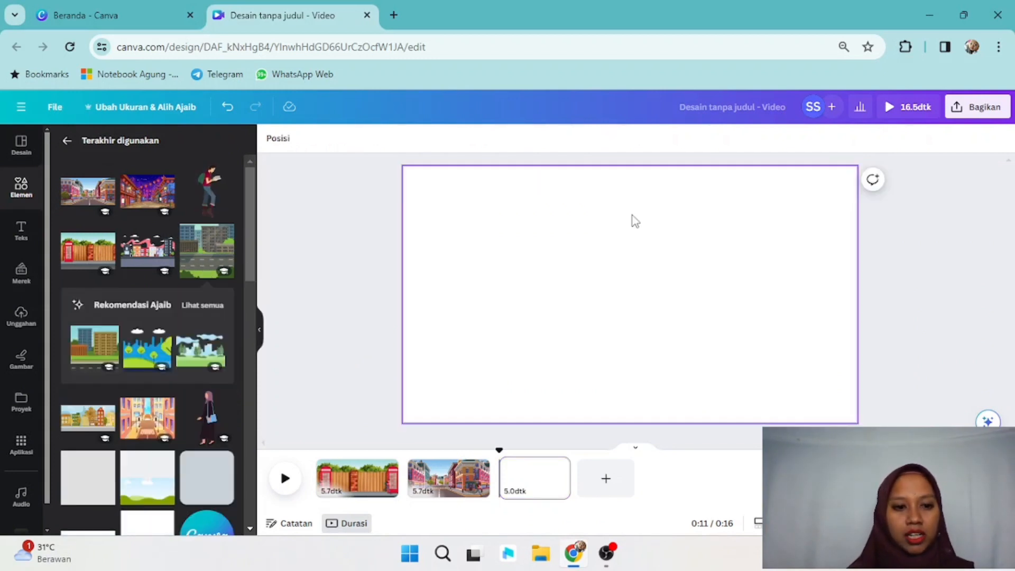
Search the elements for "jalan kota" and restrict the results to graphics.
left_click(66, 141)
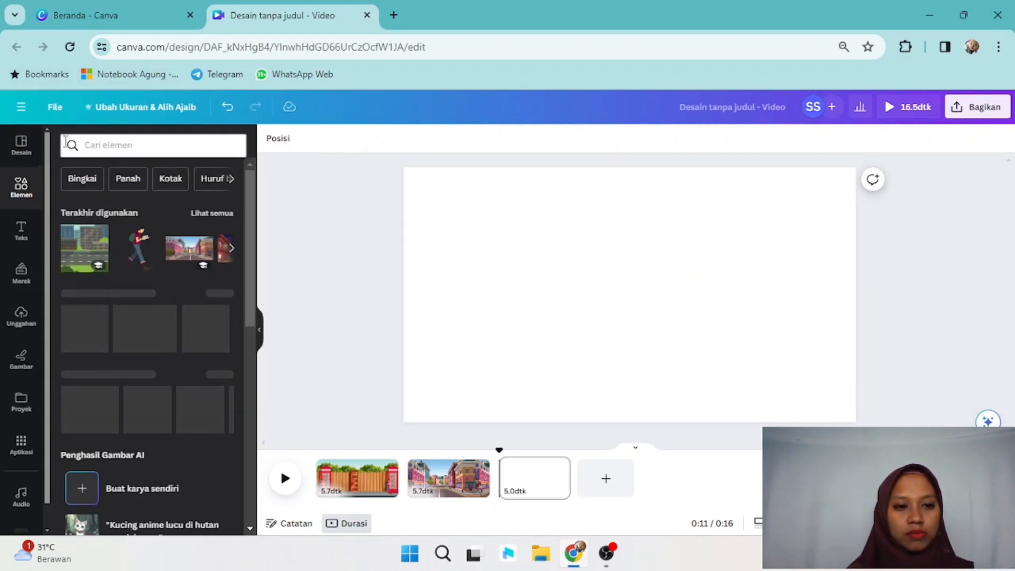
left_click(130, 145)
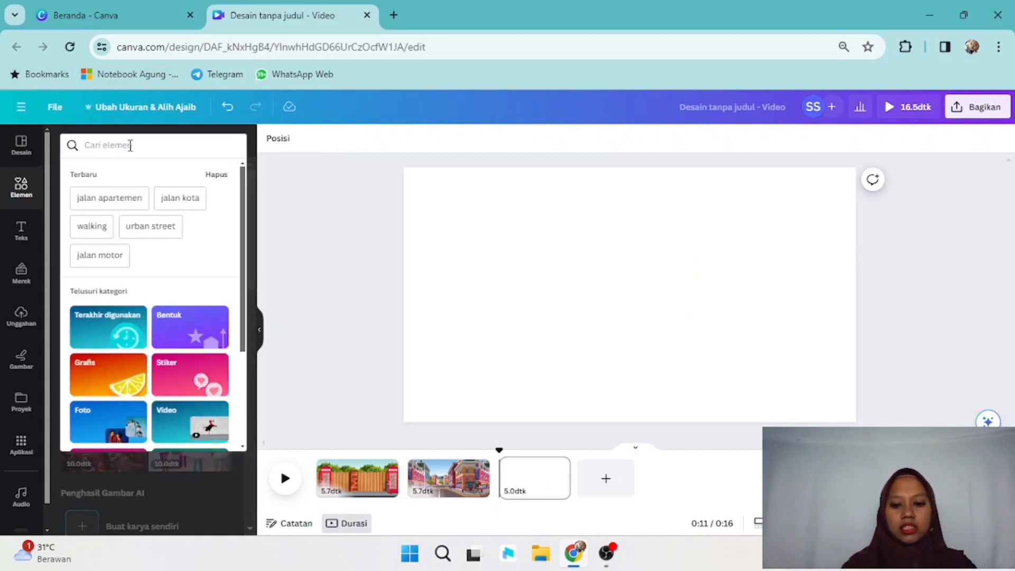
type("jalan kota")
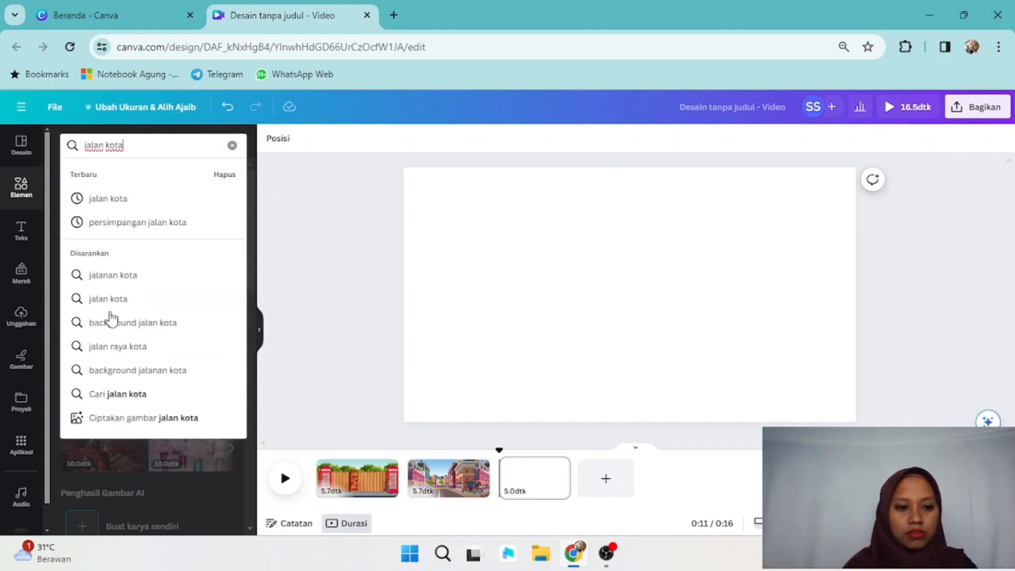
left_click(110, 394)
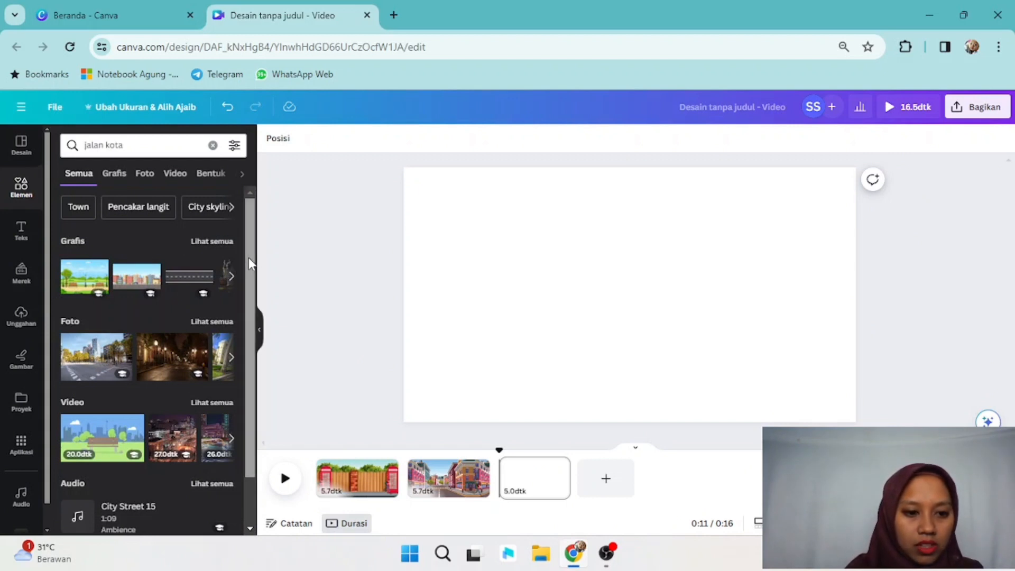
left_click_drag(249, 258, 234, 236)
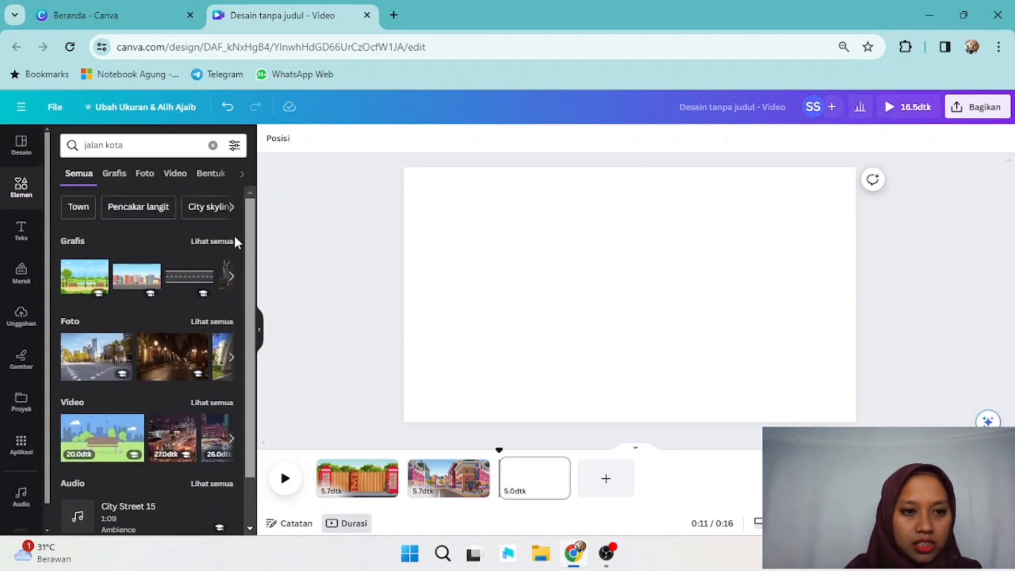
left_click(109, 175)
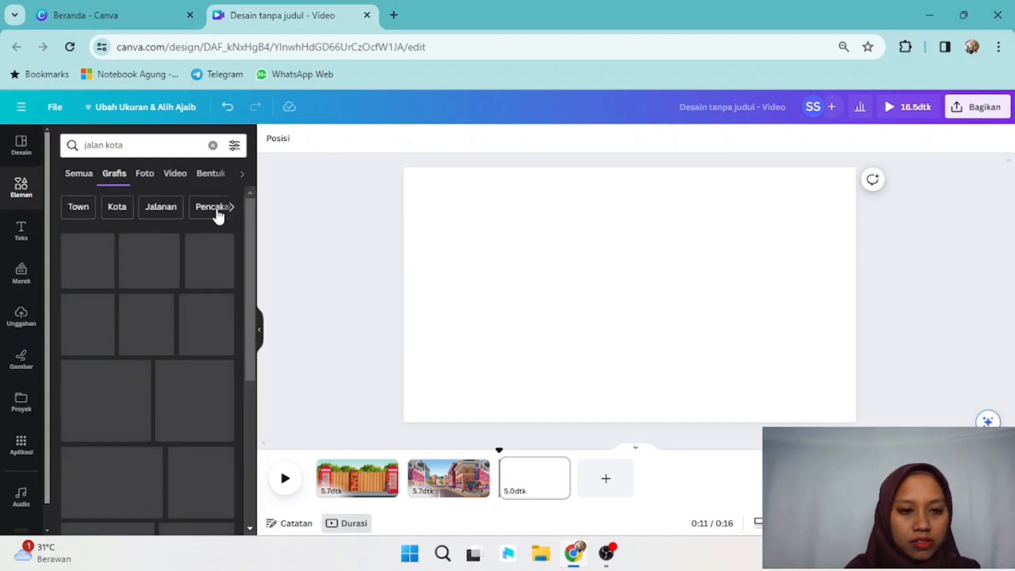
Add the autumn city street graphic with orange and green buildings to the third page and enlarge it to cover the page.
scroll(252, 261, "down", 2)
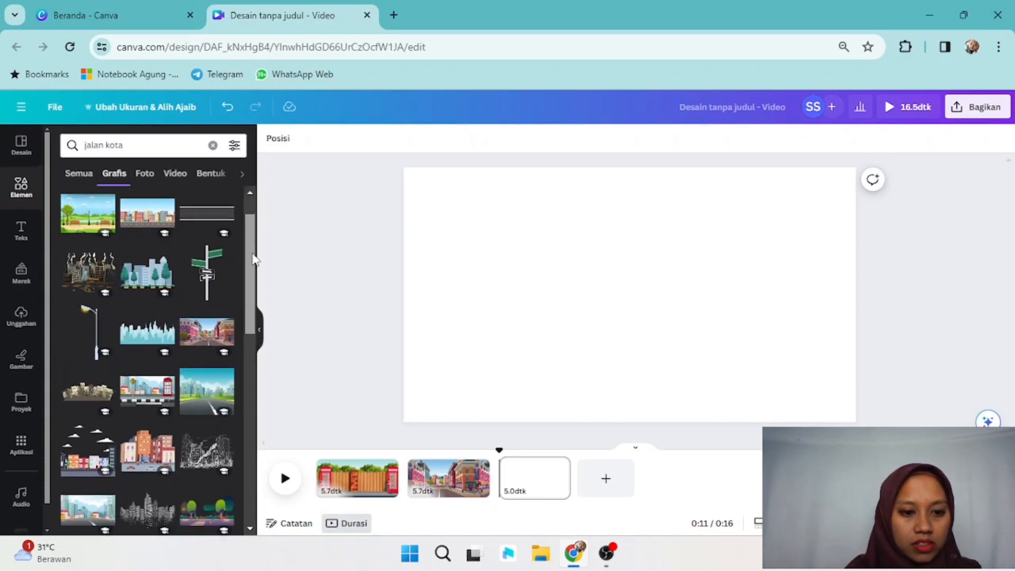
scroll(251, 264, "down", 2)
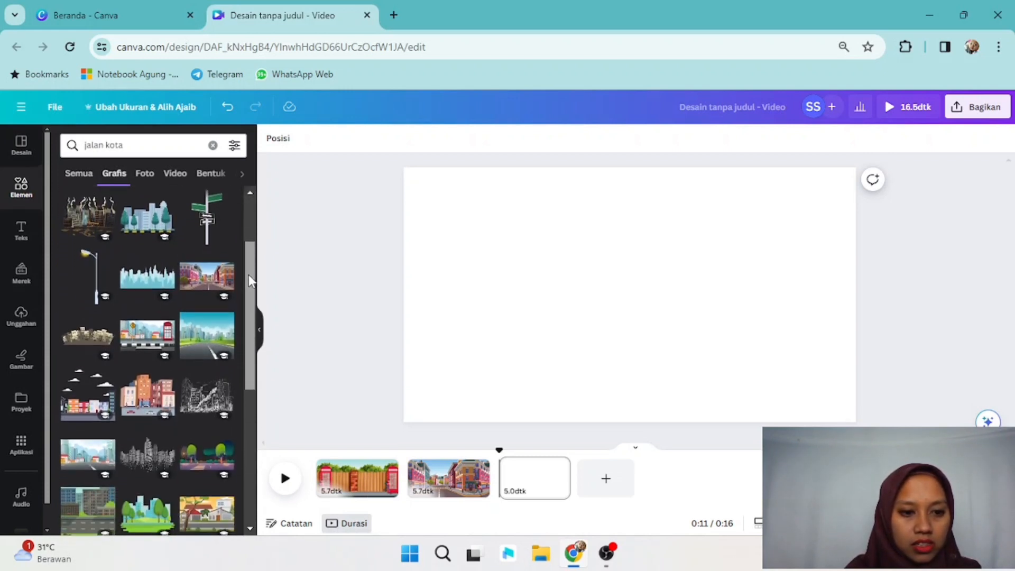
left_click_drag(249, 275, 227, 447)
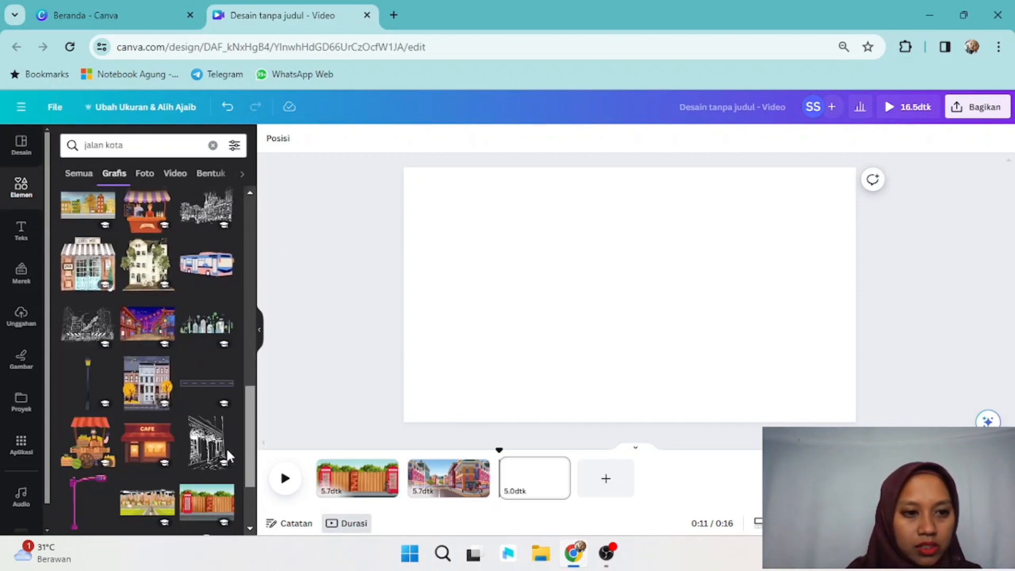
left_click(81, 216)
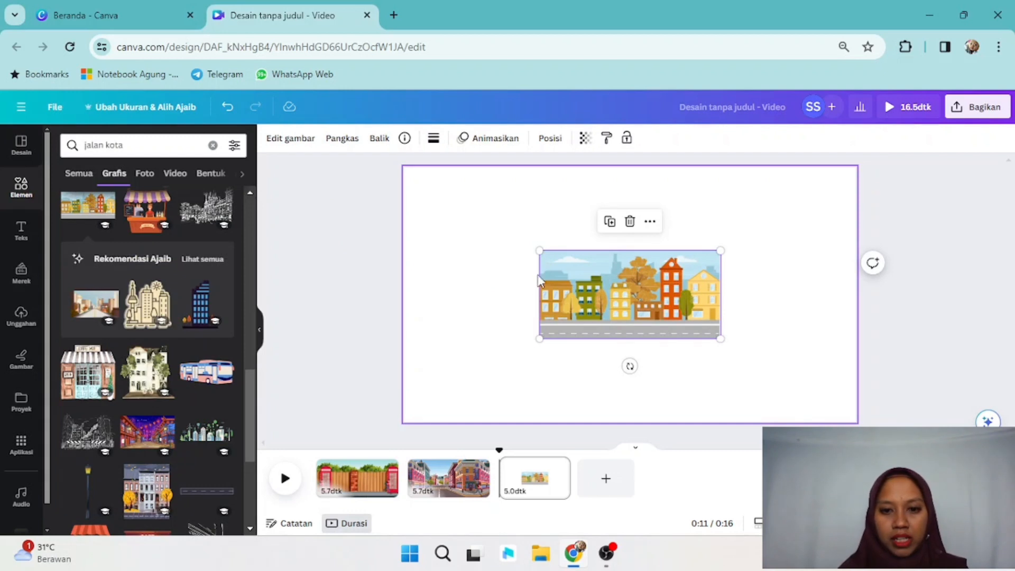
left_click_drag(539, 250, 395, 181)
left_click_drag(478, 221, 487, 203)
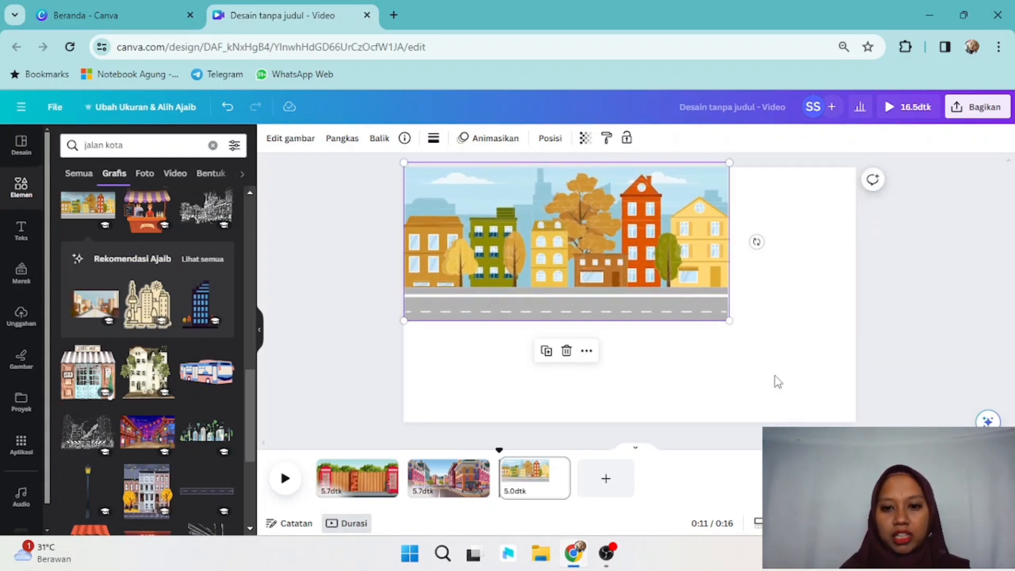
left_click_drag(729, 320, 935, 421)
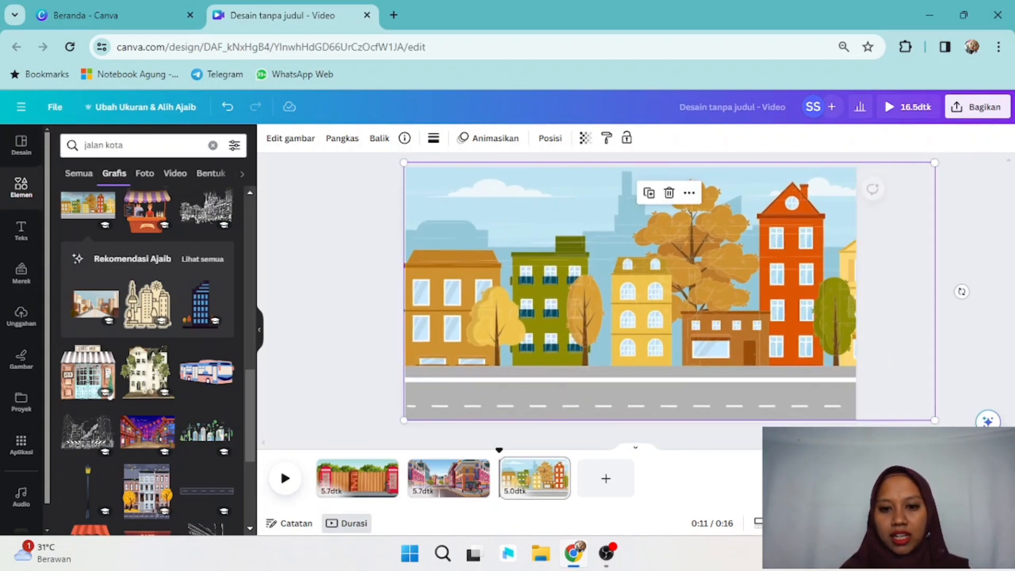
Search the elements for "motor", restrict the results to graphics, and filter them to animated ones (Beranimasi).
left_click(212, 147)
type("motor")
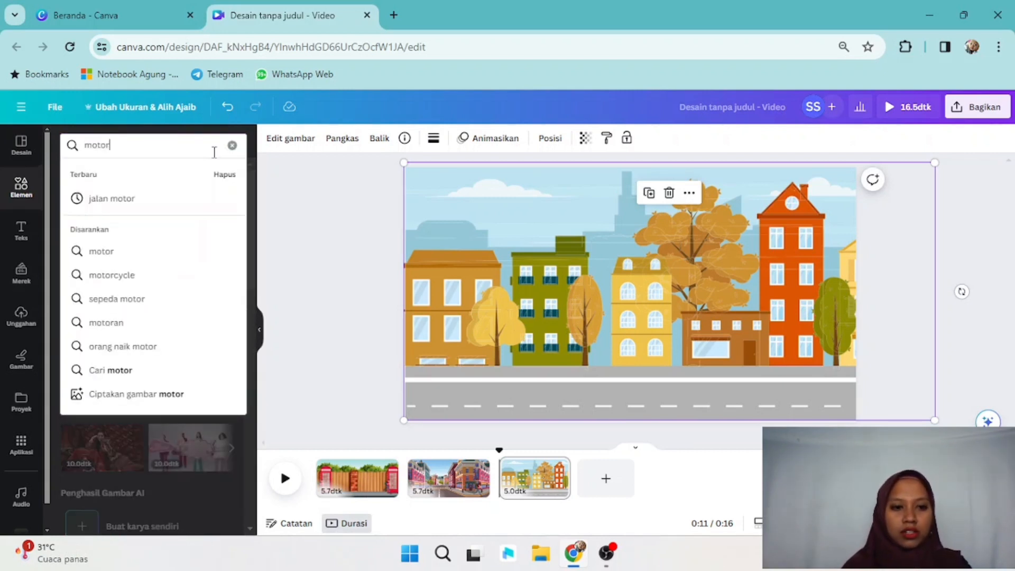
left_click(135, 255)
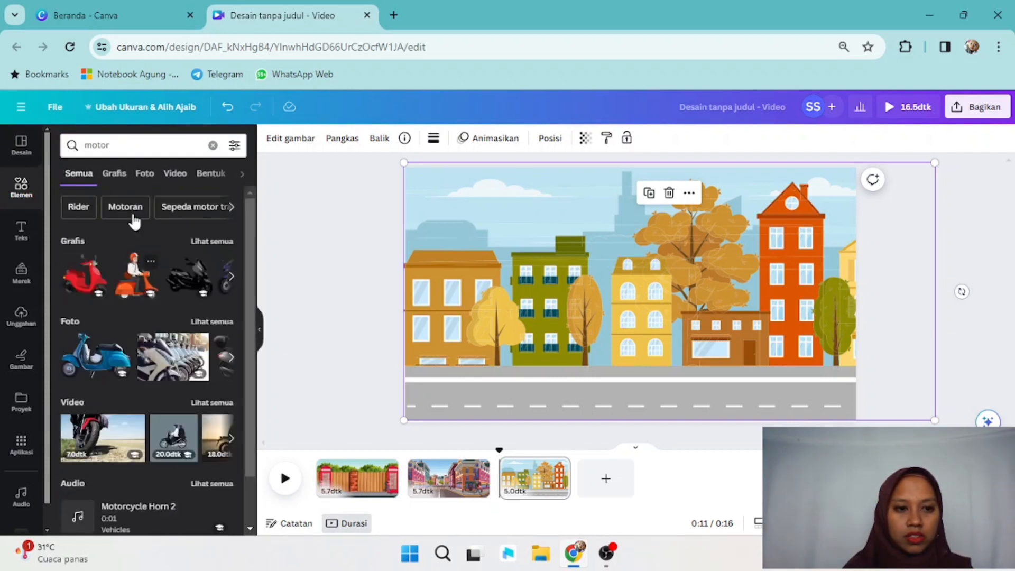
left_click(117, 176)
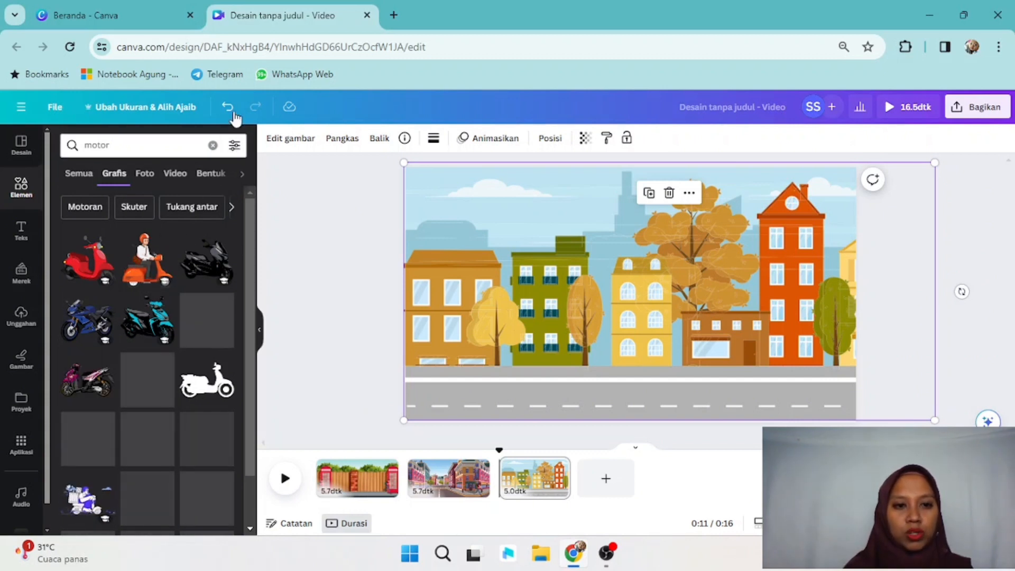
left_click(233, 146)
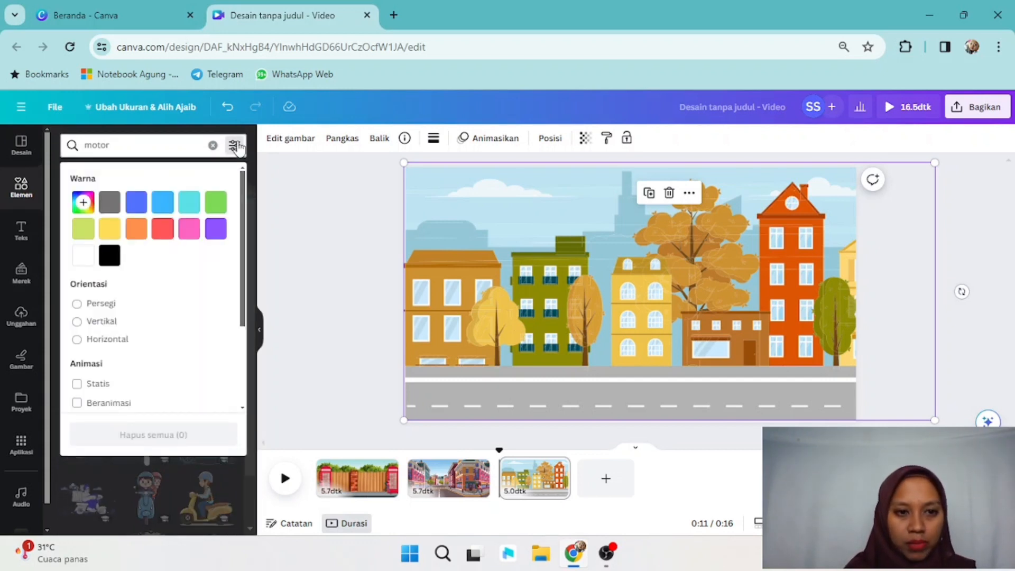
left_click(97, 408)
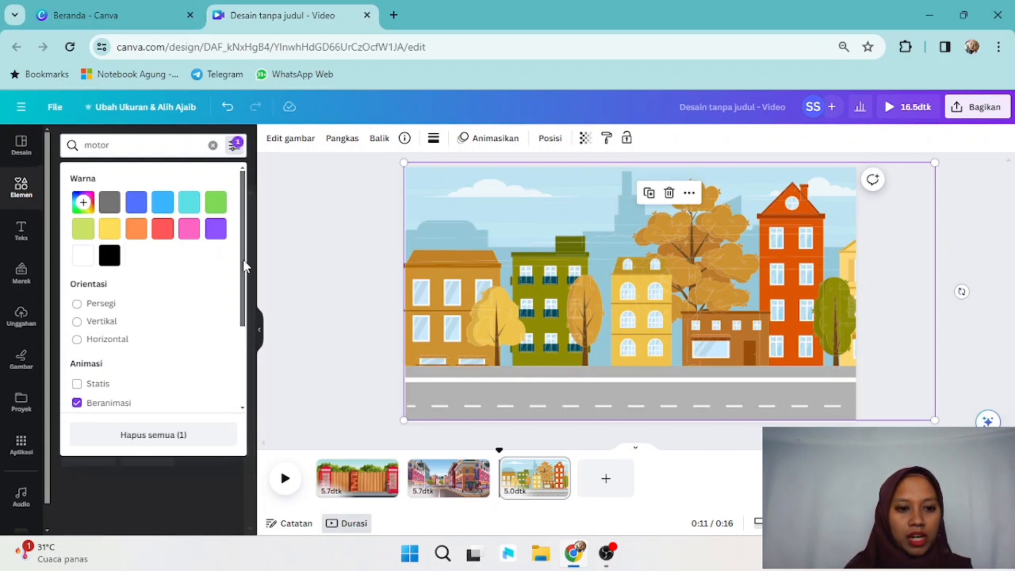
left_click_drag(243, 259, 238, 395)
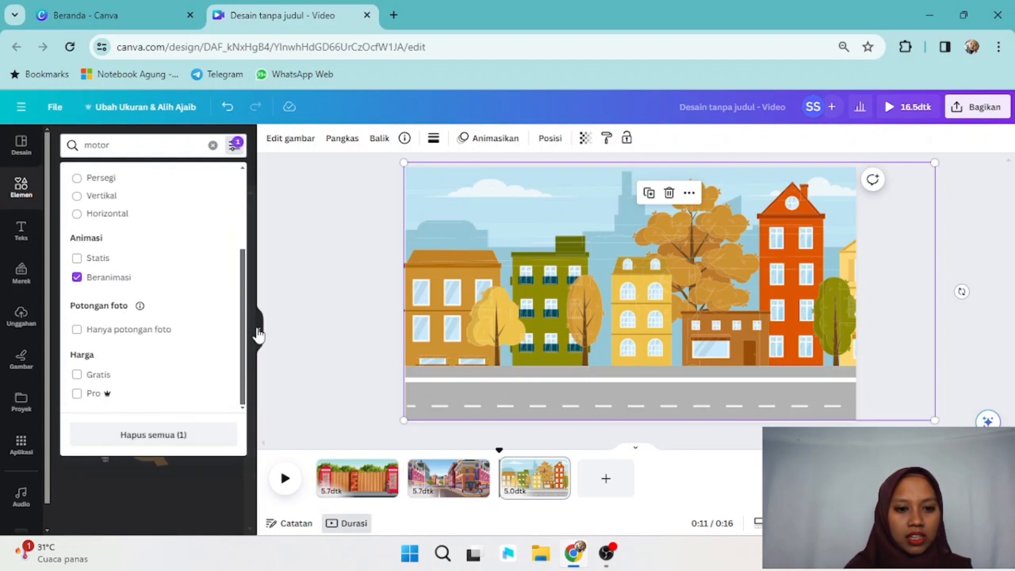
Add the animated purple-and-white delivery scooter rider to the autumn street page and shrink it to about half its size over the road.
left_click(179, 141)
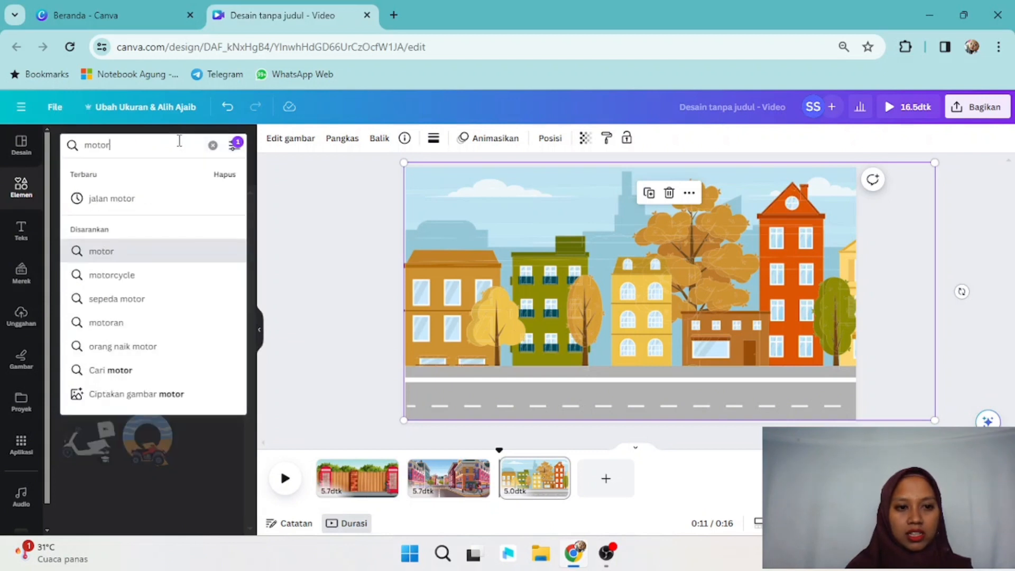
key("Return")
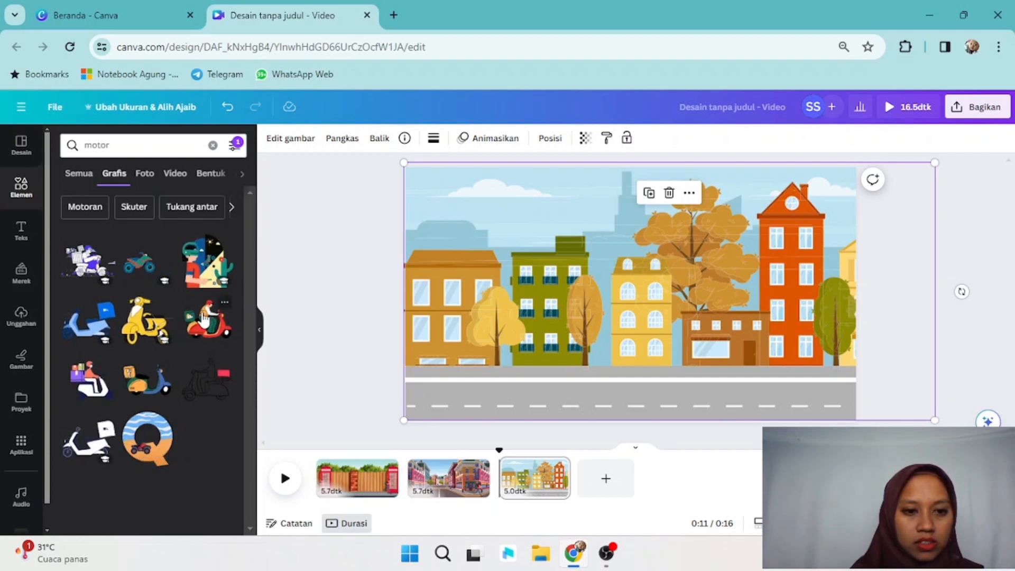
left_click(77, 267)
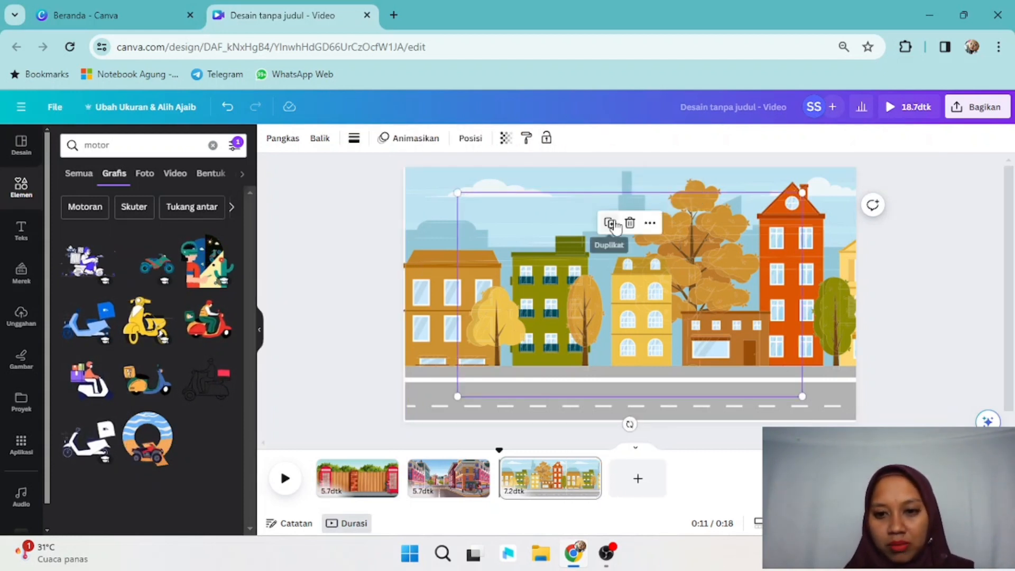
left_click_drag(801, 193, 626, 311)
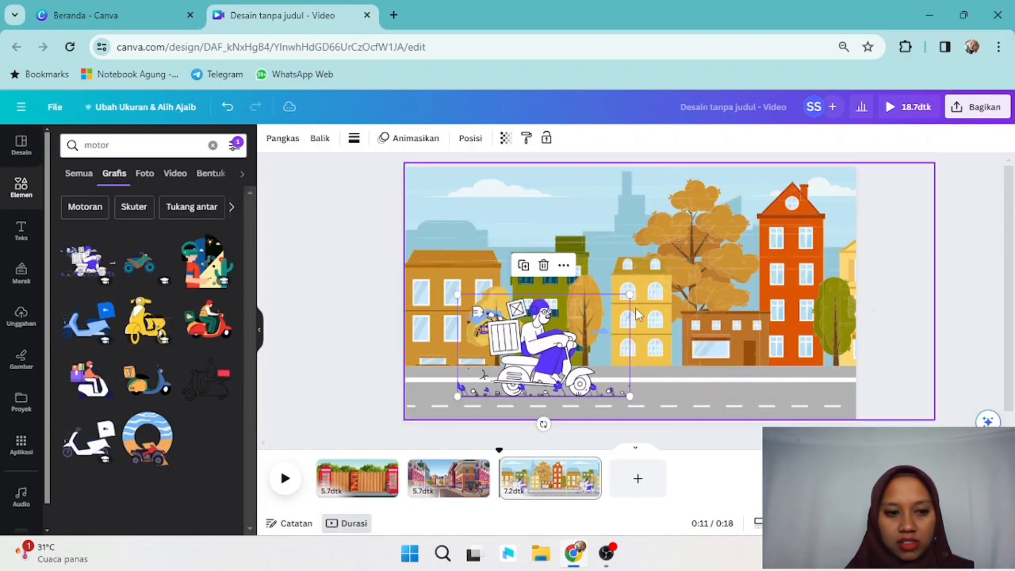
left_click(183, 151)
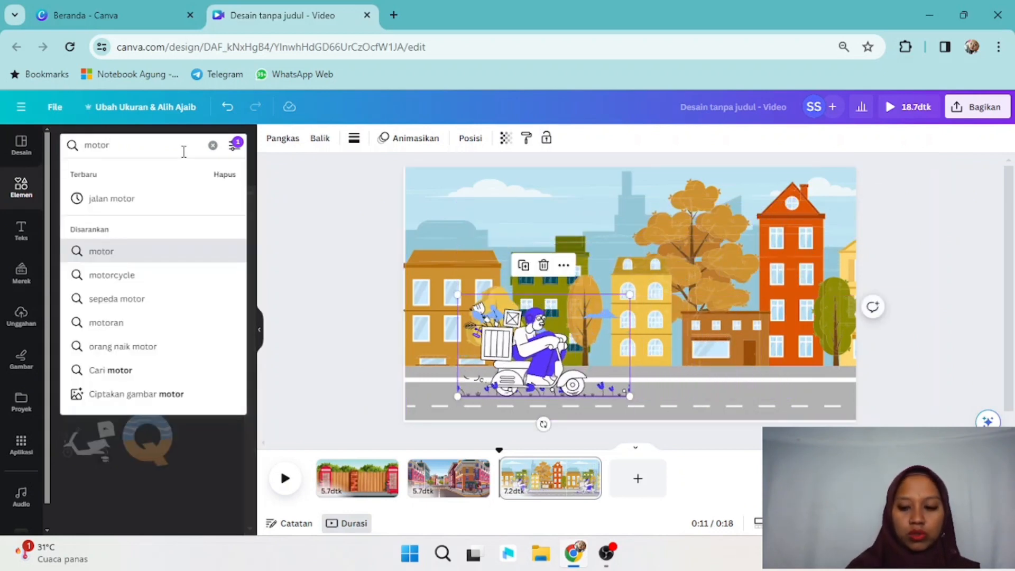
key("BackSpace")
key("Return")
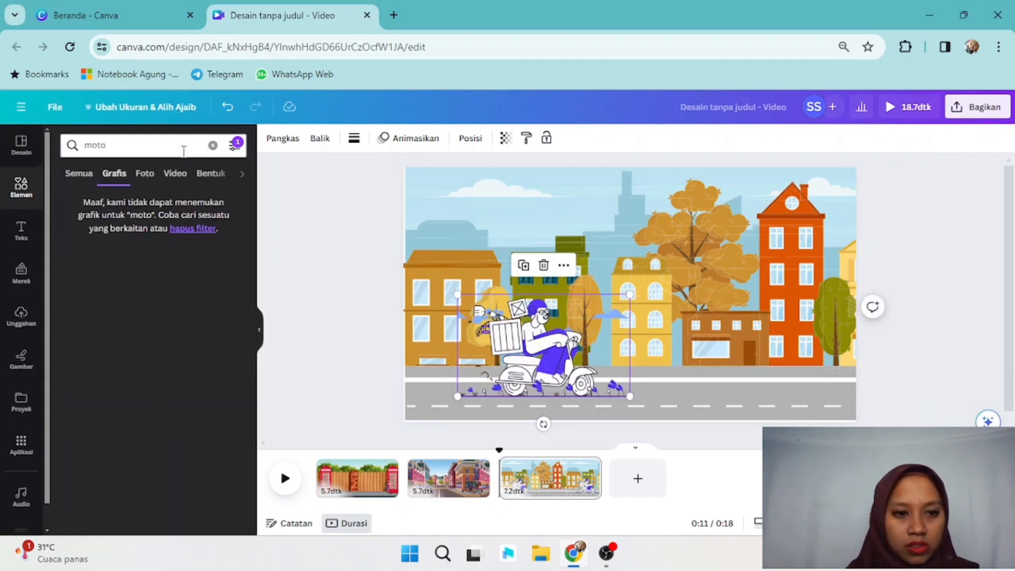
left_click(236, 147)
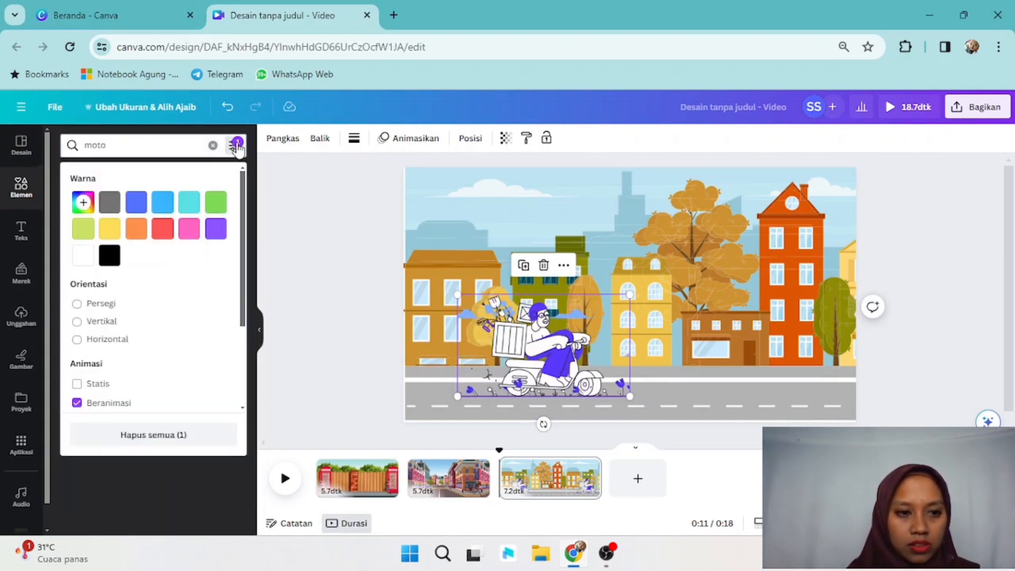
left_click(237, 148)
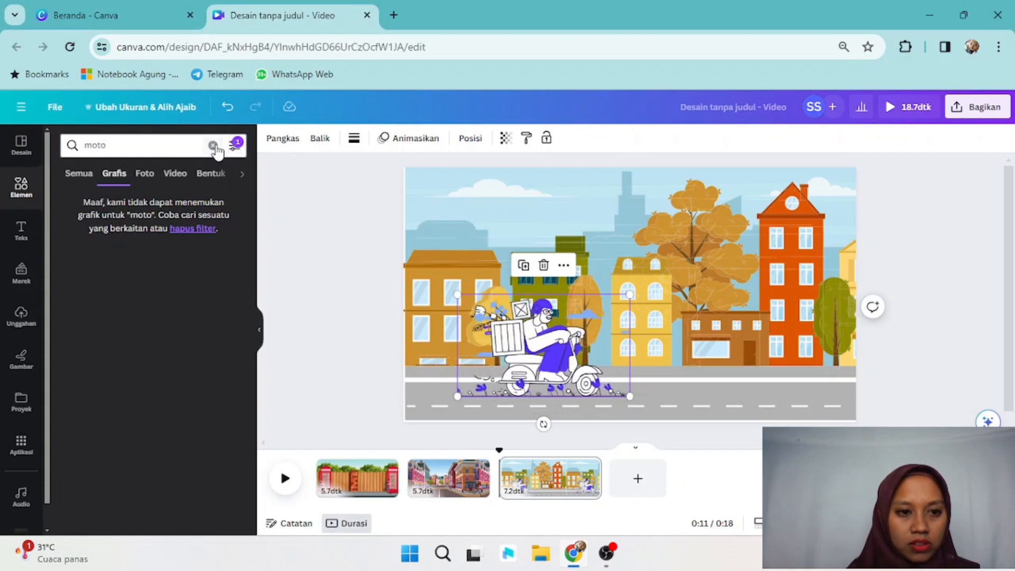
Clear the element search with its animation filter and search all elements for "motor".
left_click(213, 145)
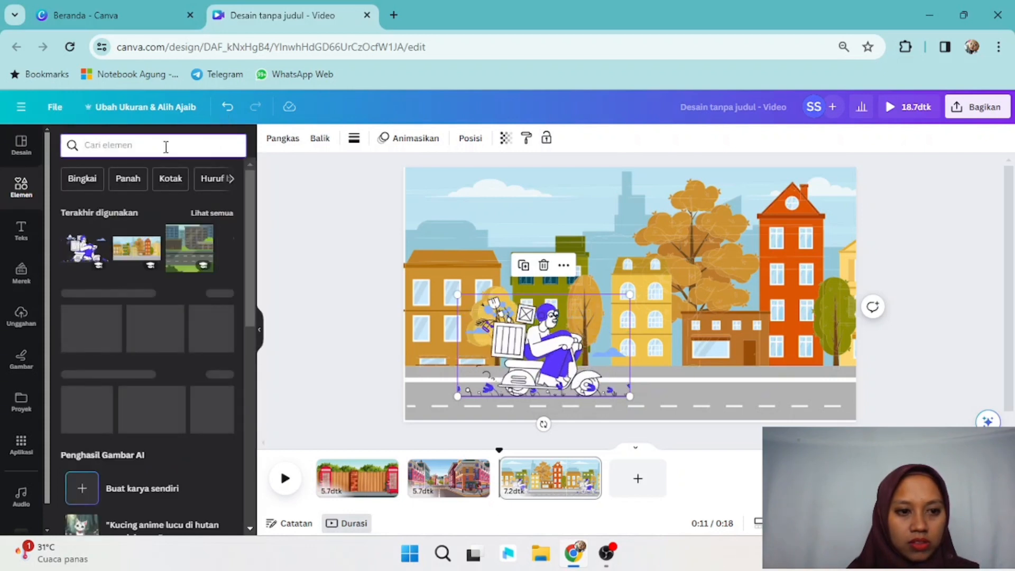
type("mo")
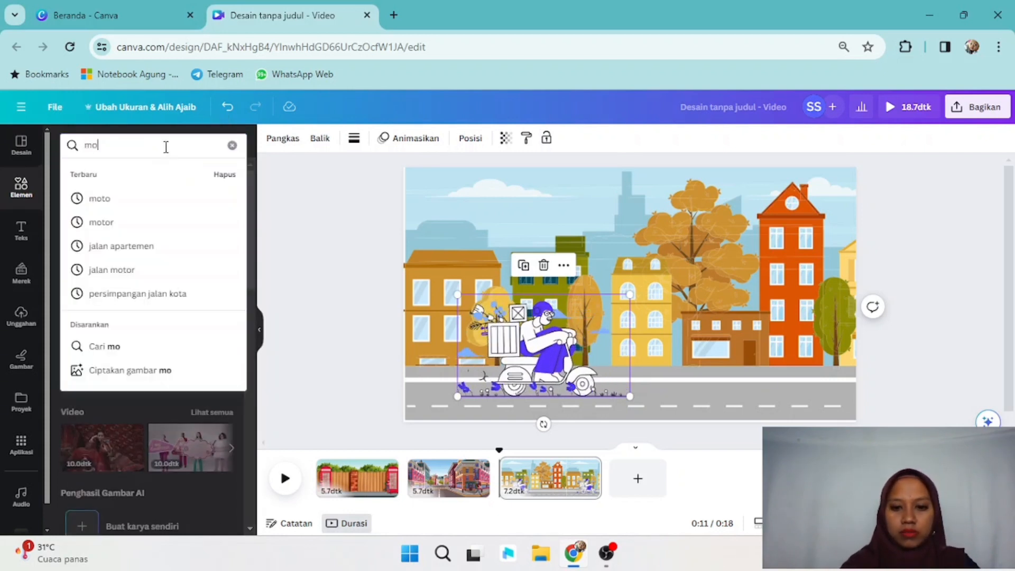
type("tor")
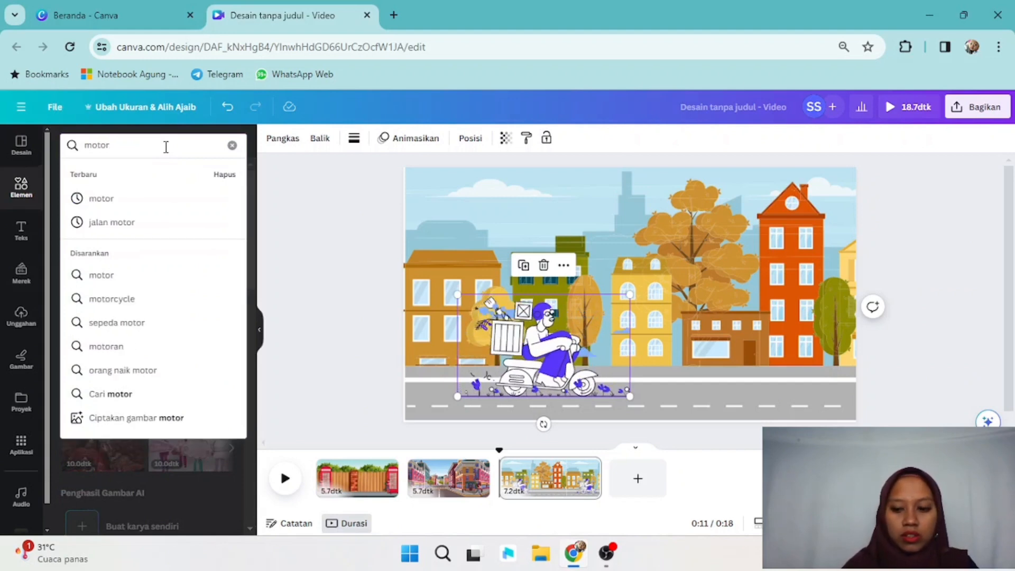
key("Return")
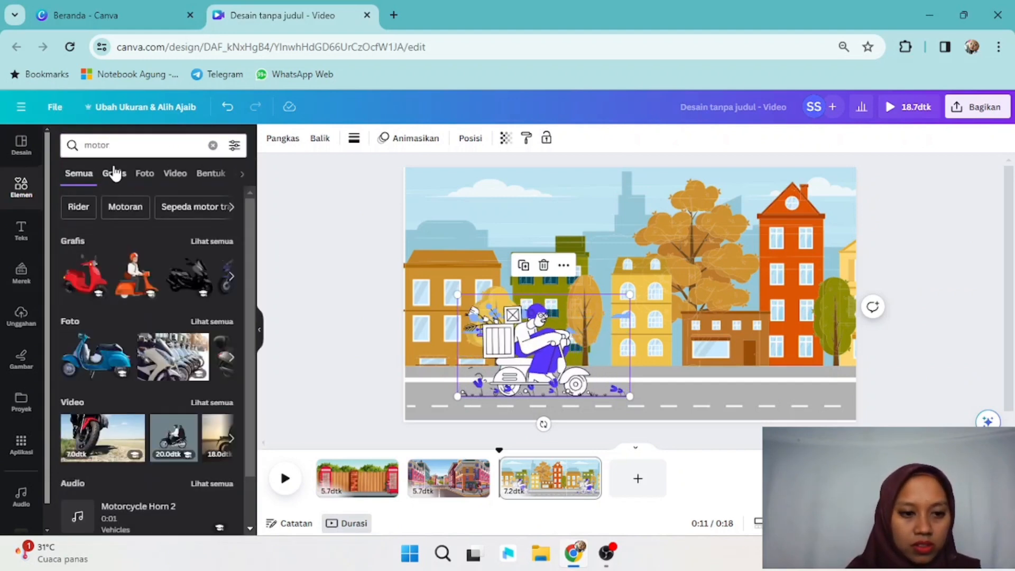
Narrow the "motor" results to graphics, check their animation filter (Beranimasi), and clear the search.
left_click(114, 173)
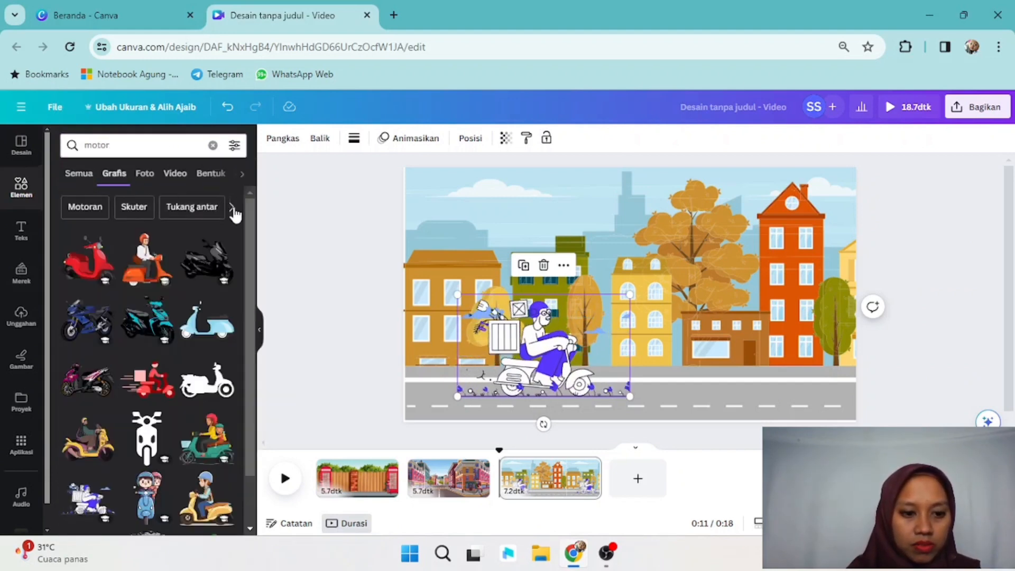
left_click(234, 147)
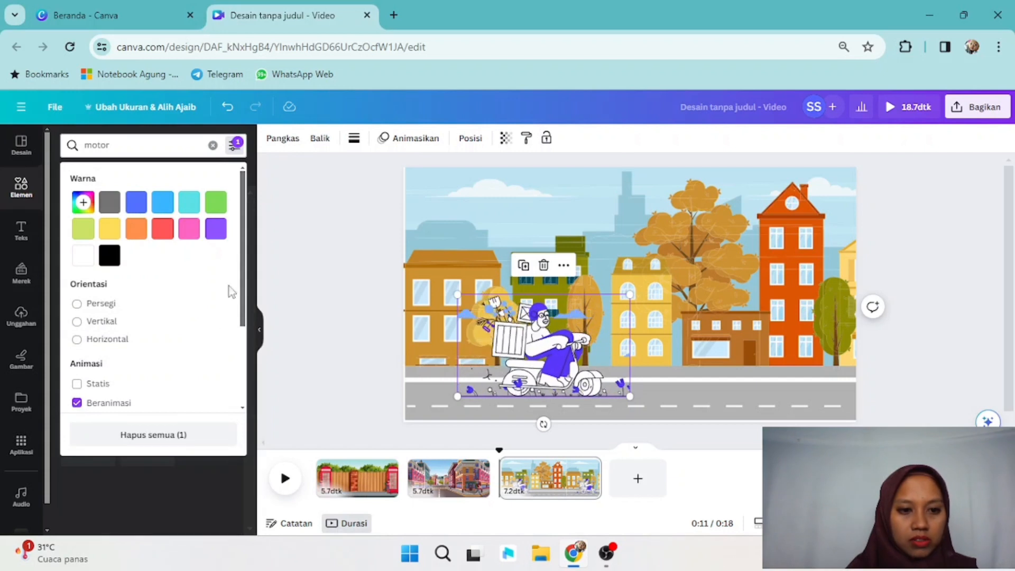
left_click_drag(242, 277, 236, 423)
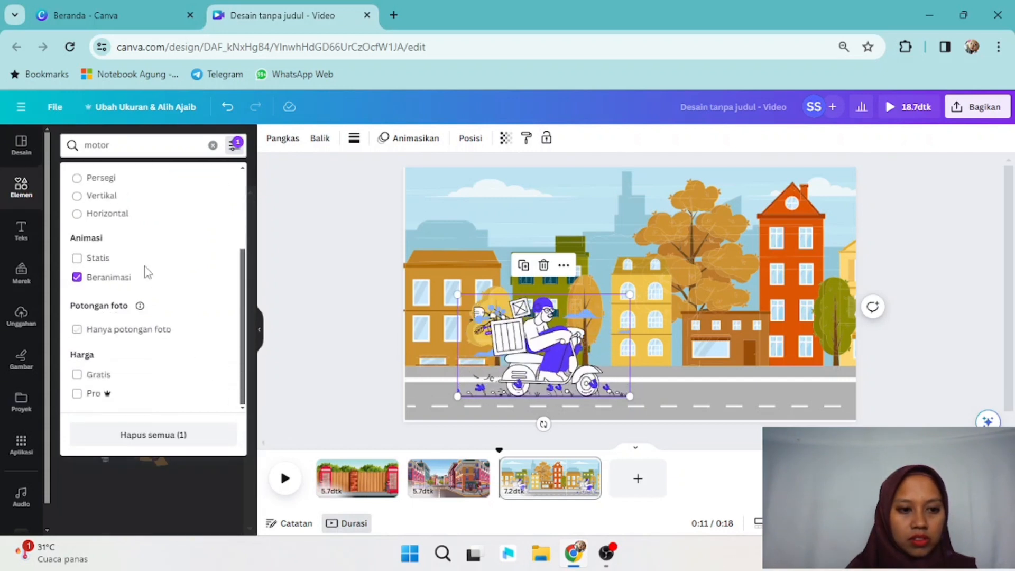
left_click(213, 146)
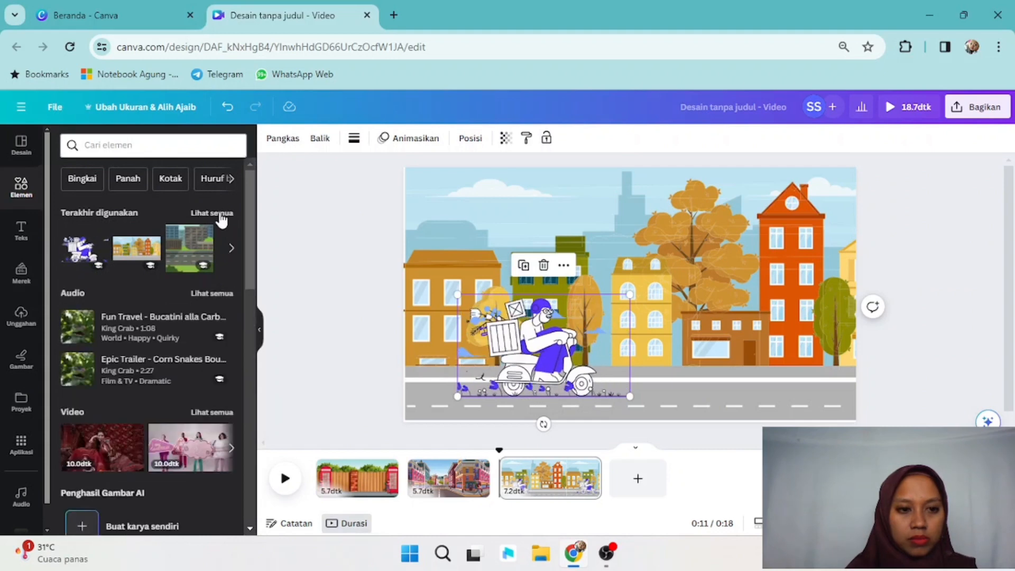
Check the recently used elements, search the graphics for "motor berjalan", and browse the results for another moving motorcycle.
left_click(212, 213)
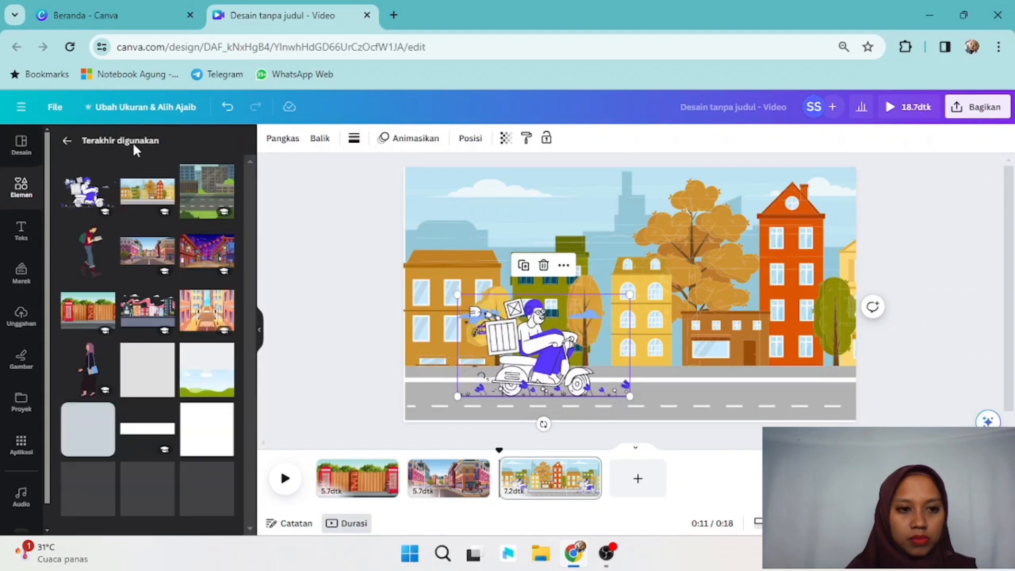
left_click(66, 144)
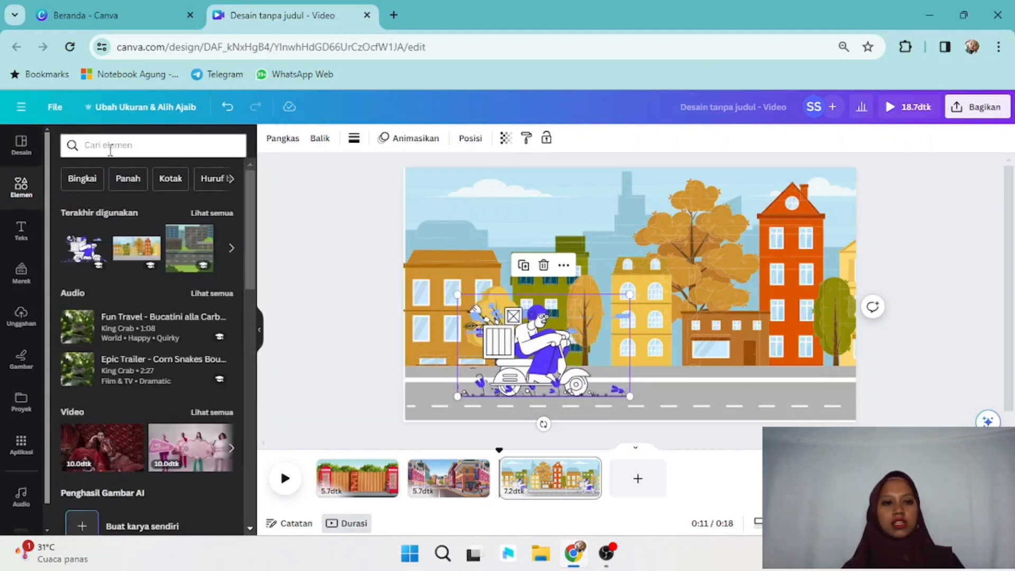
type("m")
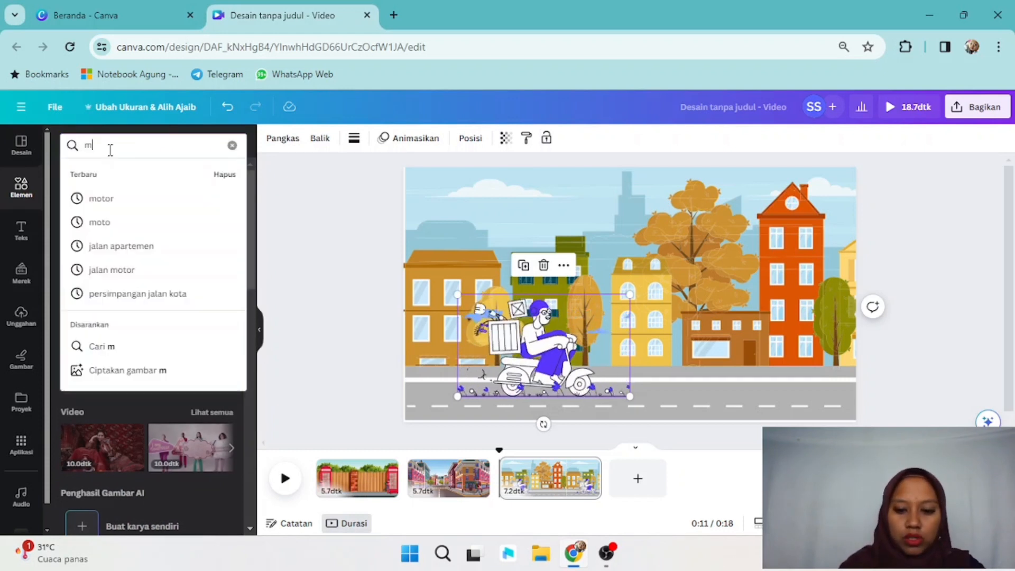
type("otor")
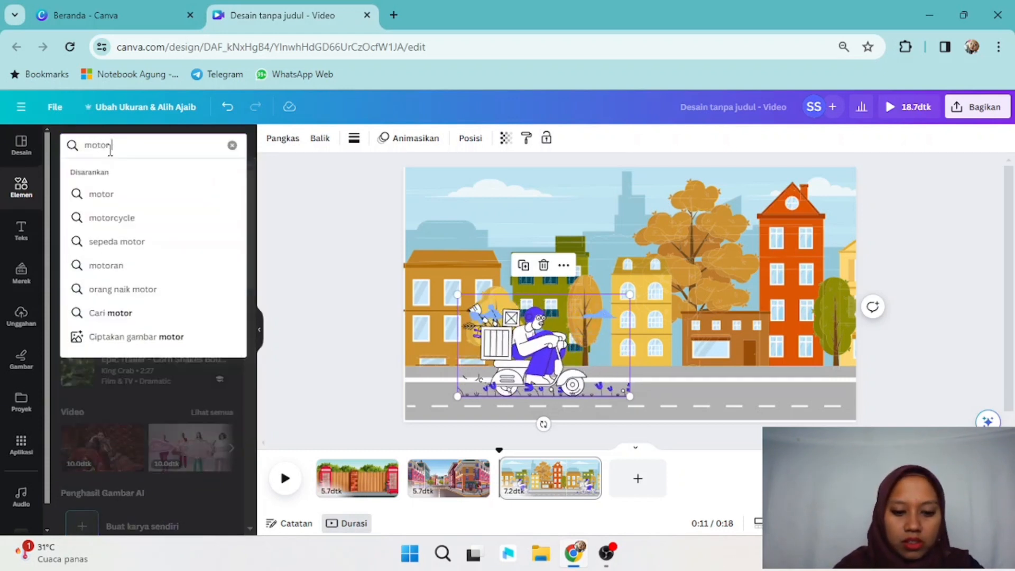
type(" berjalan")
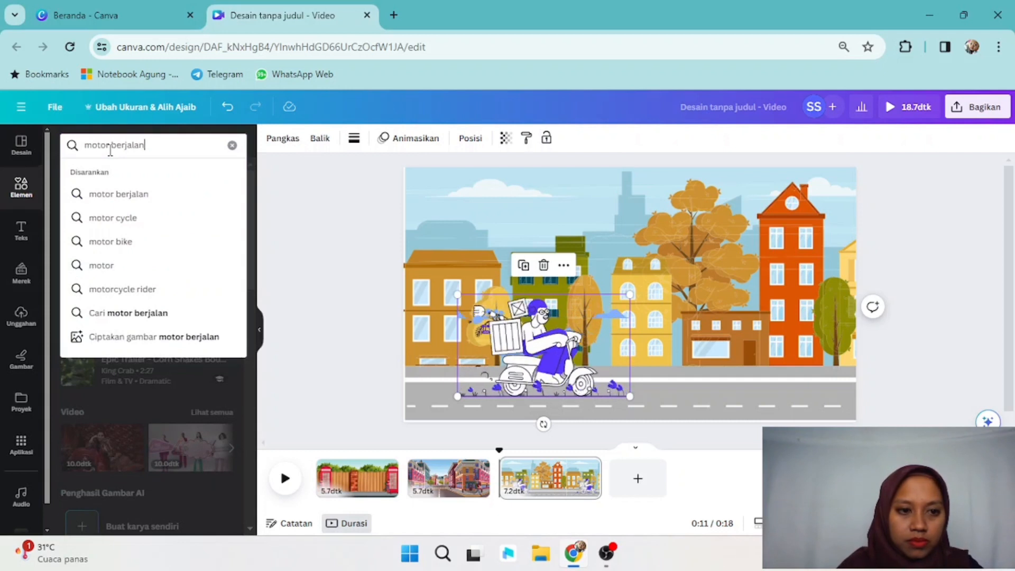
key("Return")
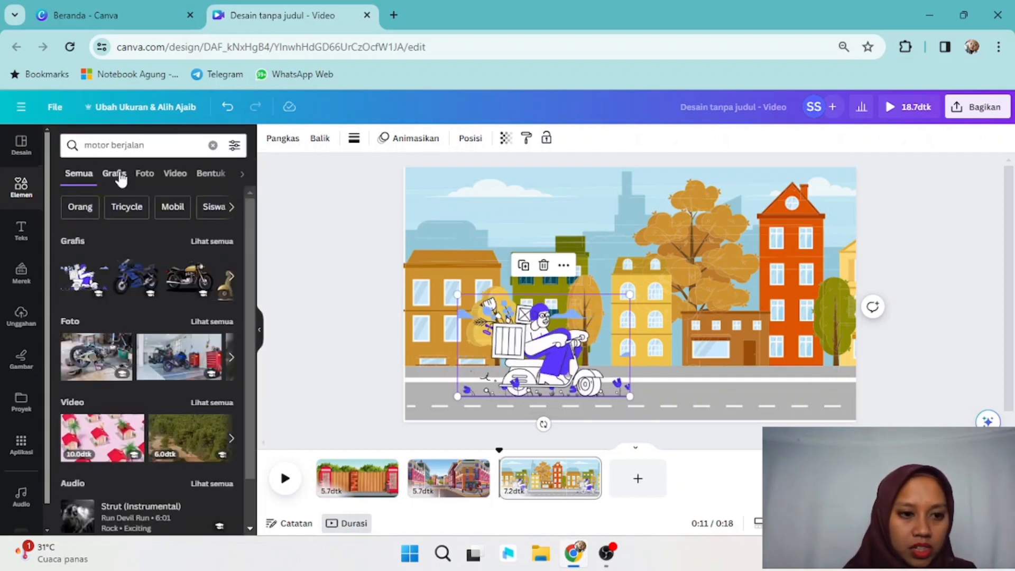
left_click(117, 174)
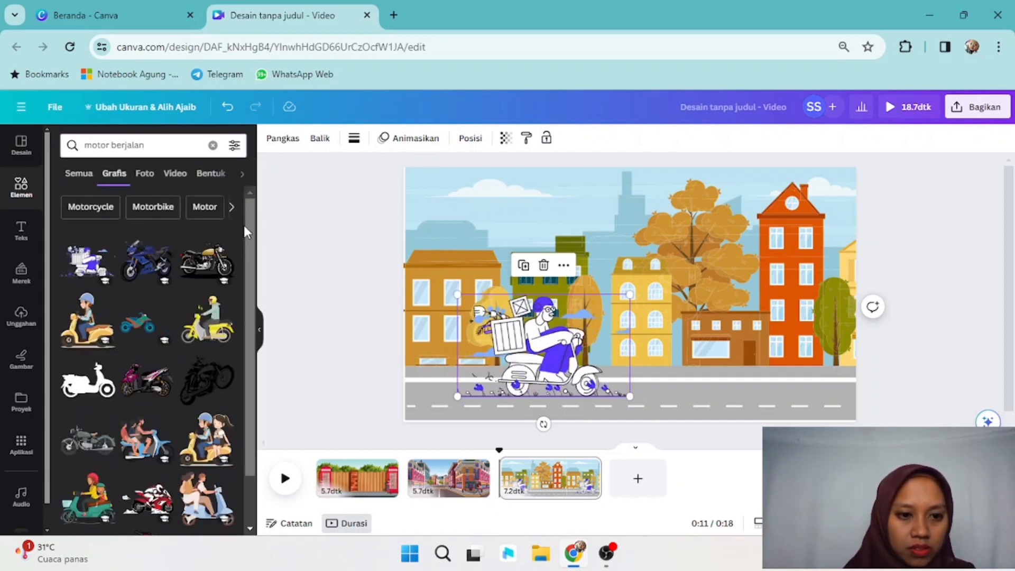
scroll(237, 299, "down", 4)
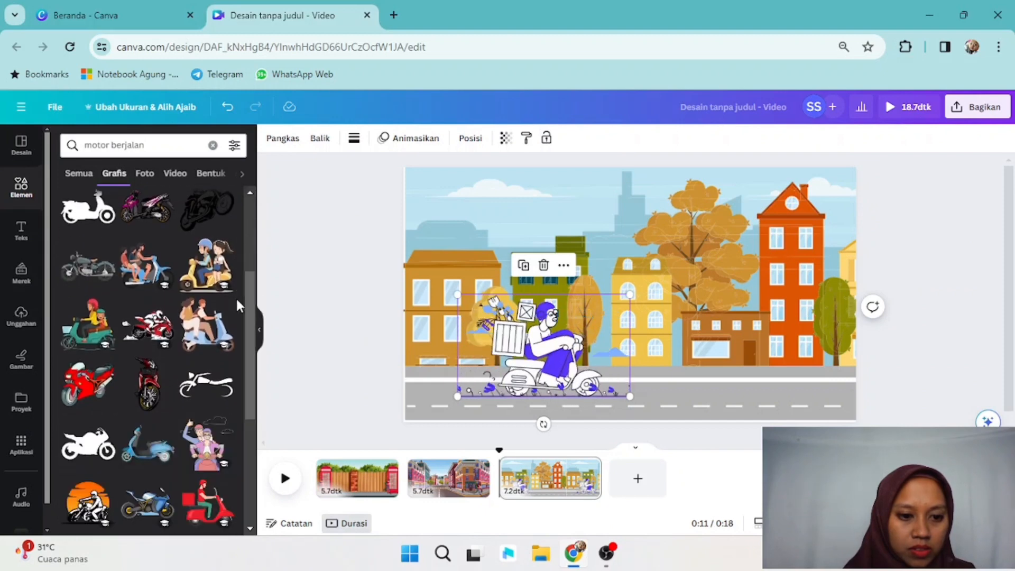
left_click_drag(247, 318, 229, 462)
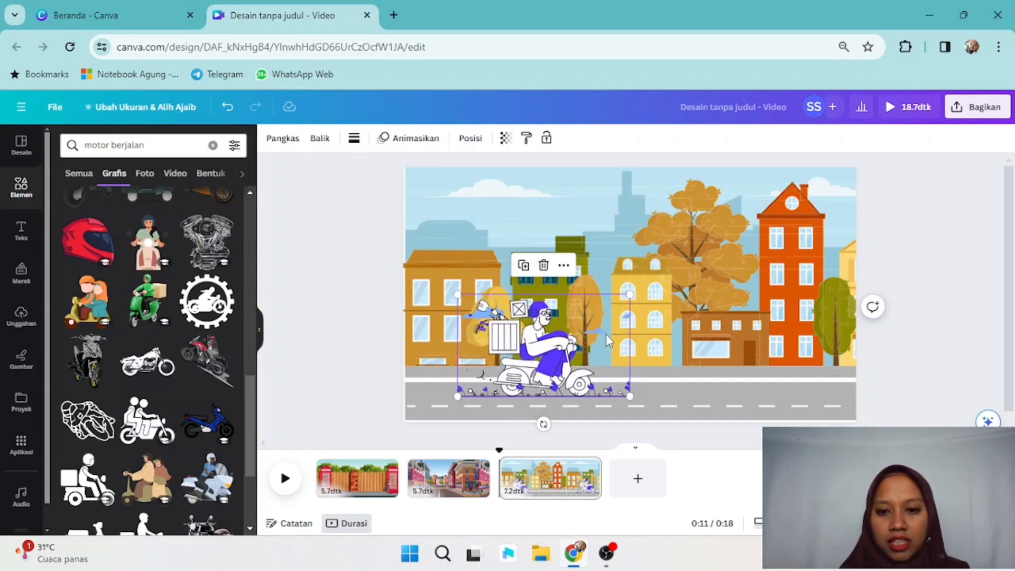
Move the scooter rider partly past the autumn page's left edge and open its custom animation (Buat Animasi), discarding the short first path.
left_click_drag(601, 331, 510, 341)
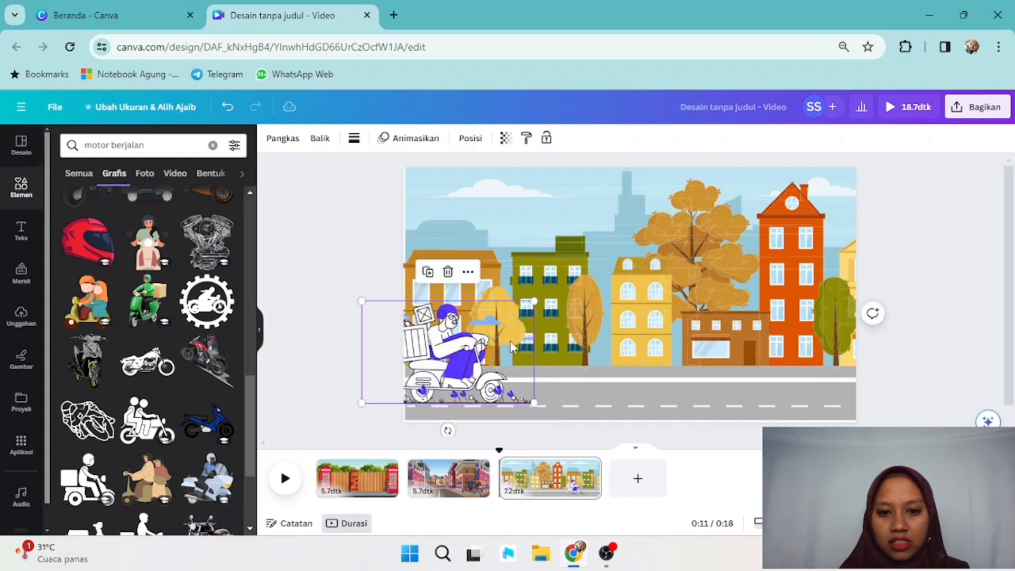
left_click(418, 142)
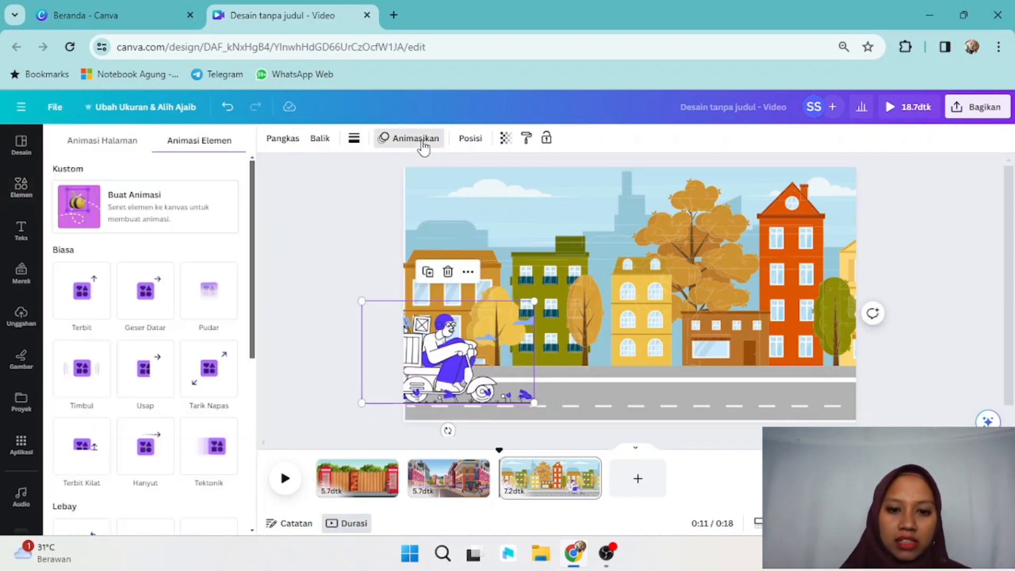
left_click(121, 217)
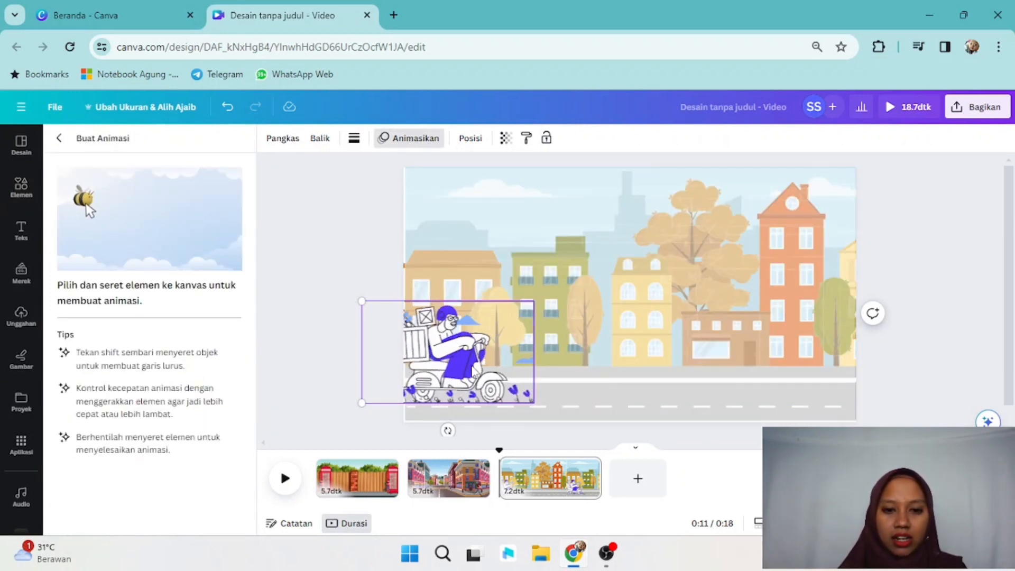
left_click_drag(485, 353, 499, 358)
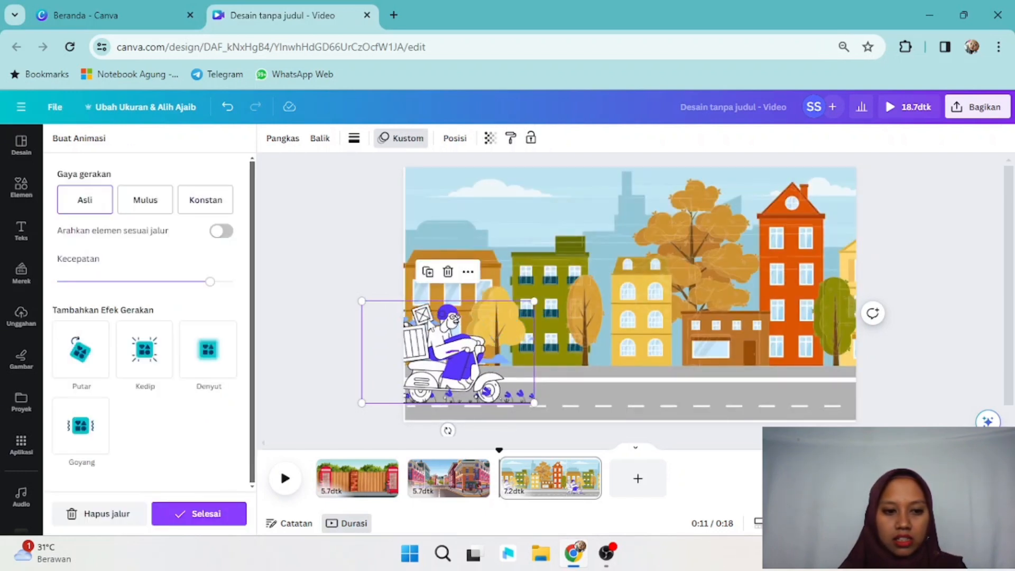
left_click(106, 513)
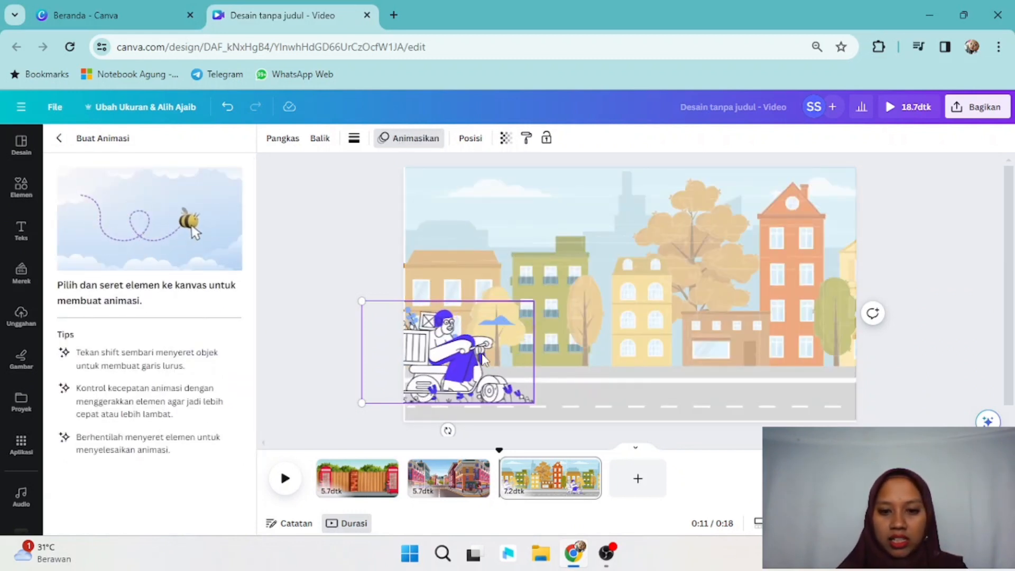
Record a straight path for the scooter rider along the road past the page's right edge, with Konstan movement at the slowest speed.
mouse_move(488, 353)
left_mouse_down()
mouse_move(584, 367)
mouse_move(786, 365)
mouse_move(951, 383)
left_mouse_up()
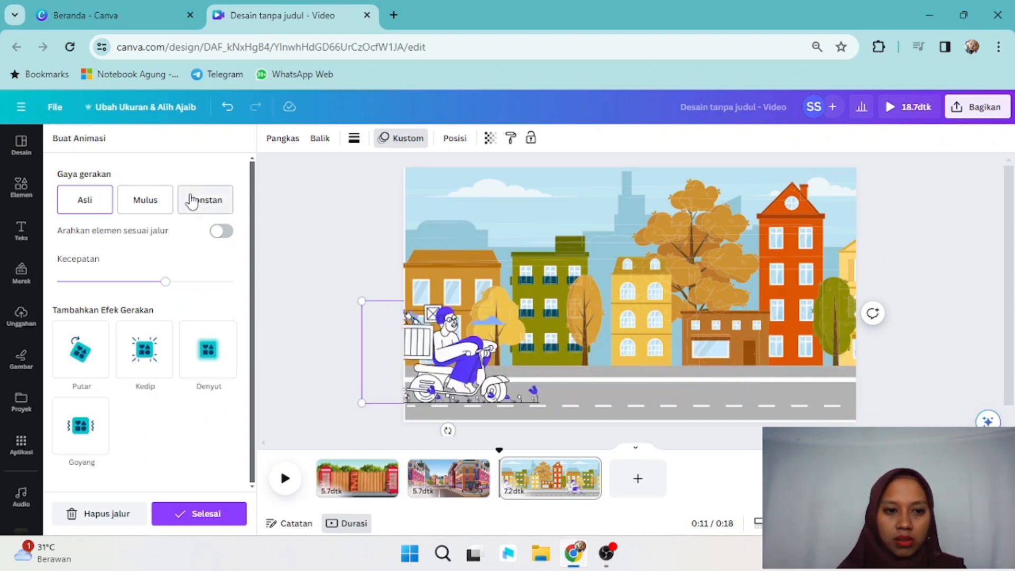
left_click(205, 200)
left_click_drag(166, 284, 56, 283)
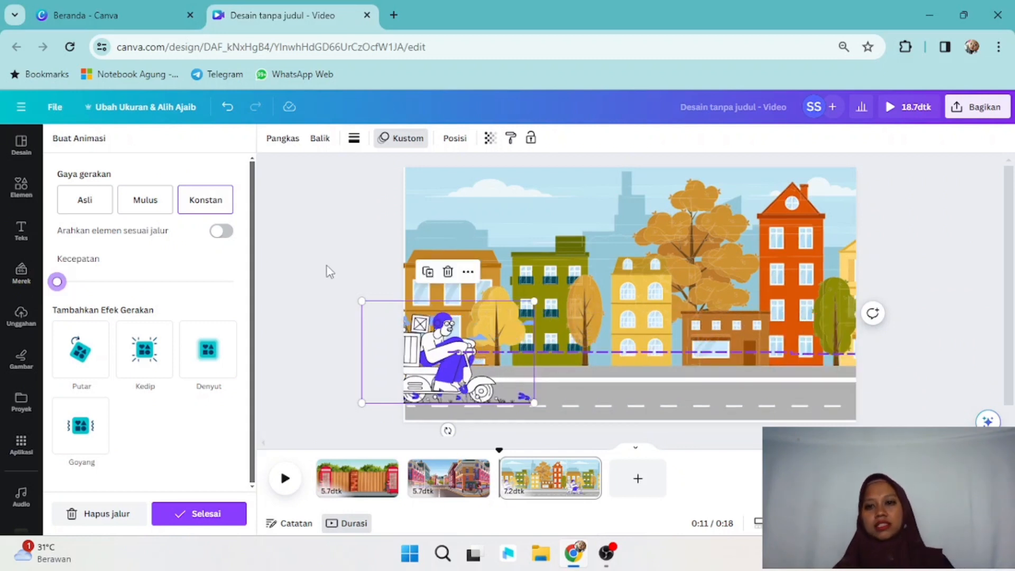
Download all three pages as an MP4 video in 1080p (HD), and request the download again through the fallback link.
left_click(982, 105)
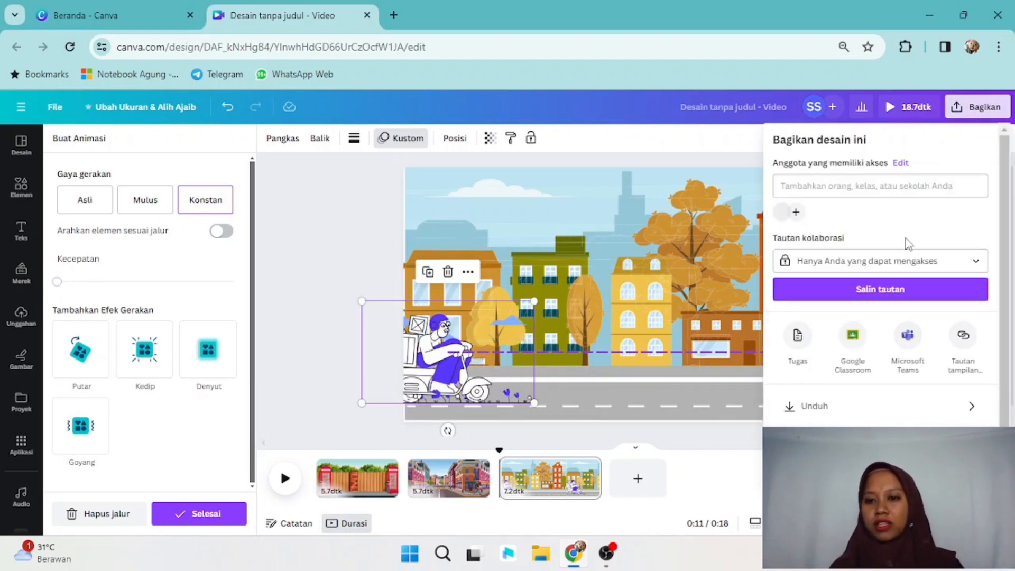
left_click(815, 407)
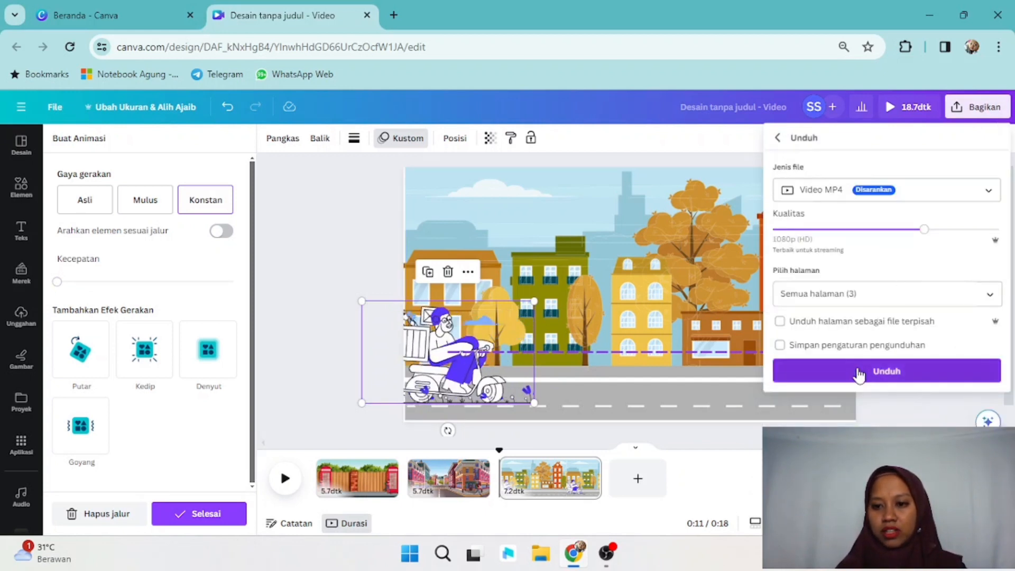
left_click(859, 374)
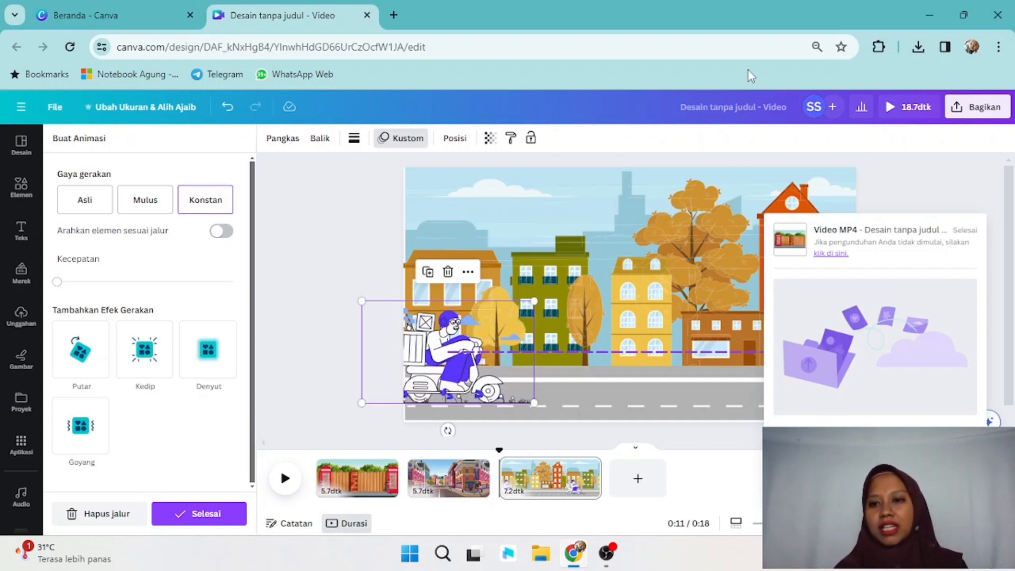
left_click(841, 263)
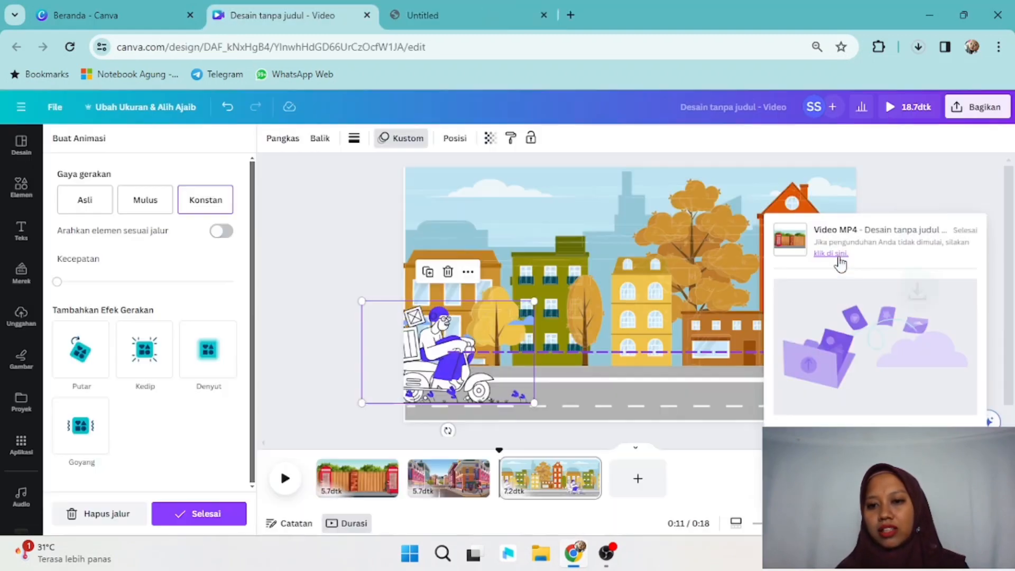
Show the downloaded Desain tanpa judul.mp4 in its folder, play it in Media Player, and return to the Canva design.
left_click(919, 48)
mouse_move(857, 112)
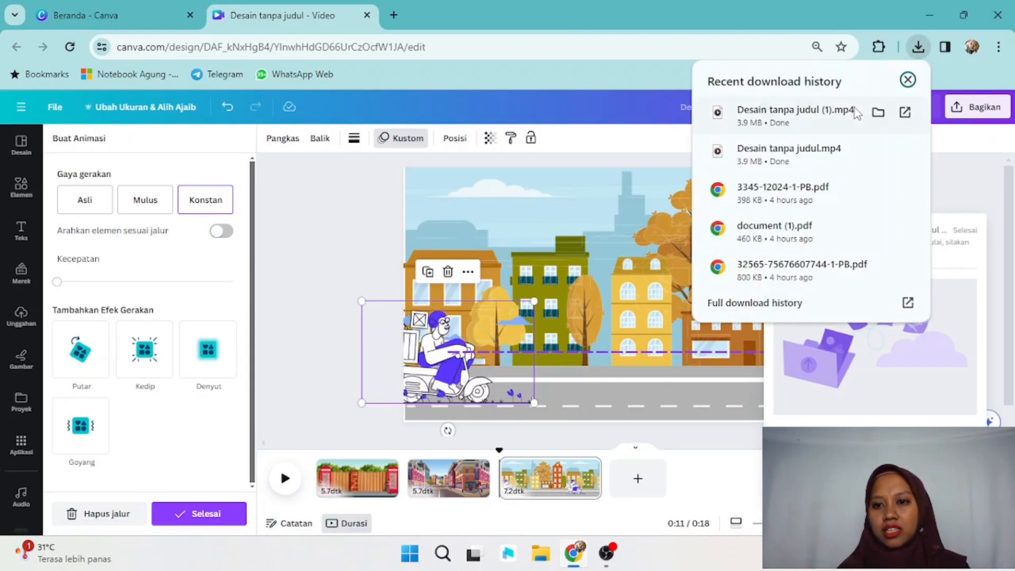
left_click(878, 152)
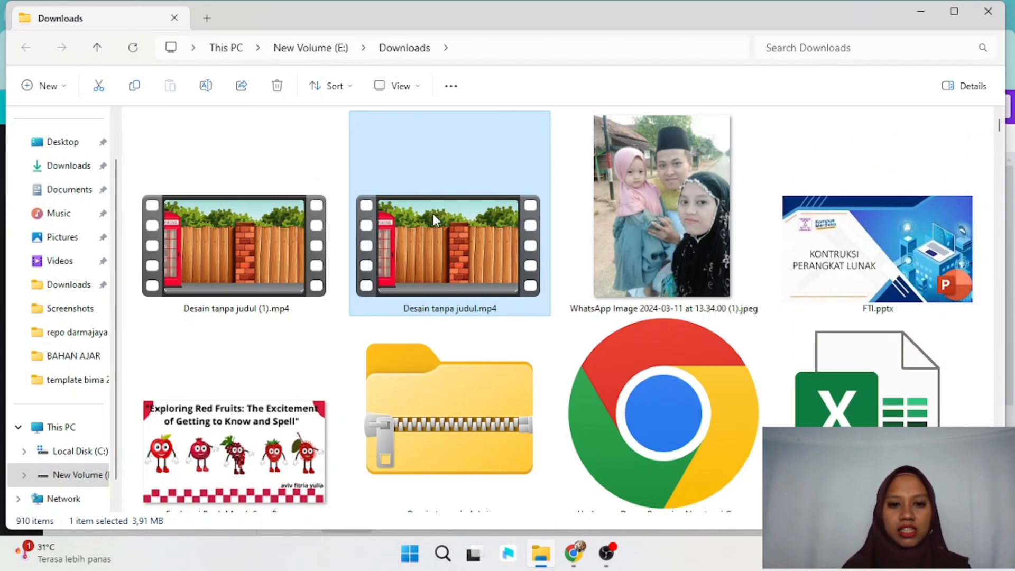
double_click(432, 215)
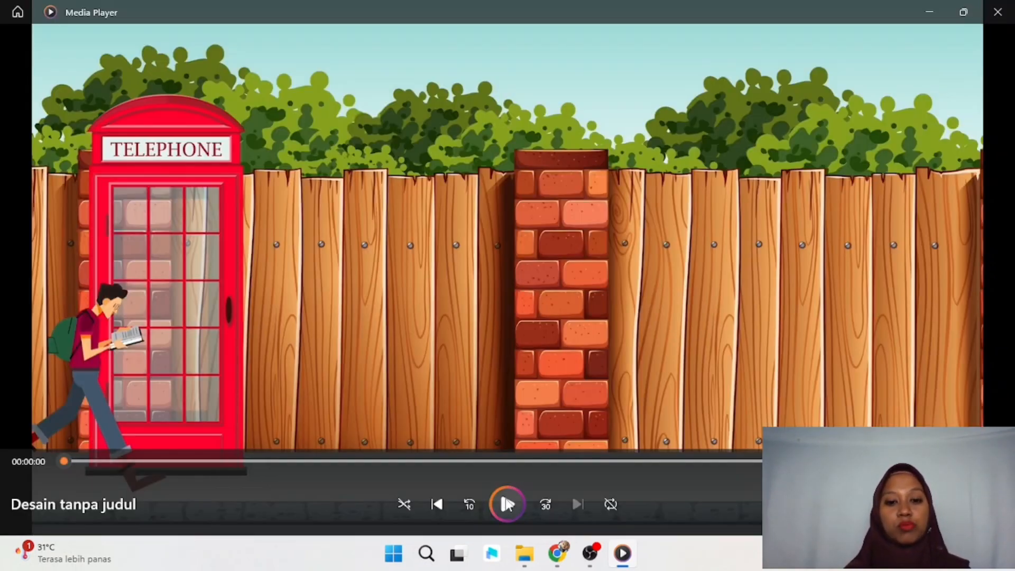
left_click(508, 504)
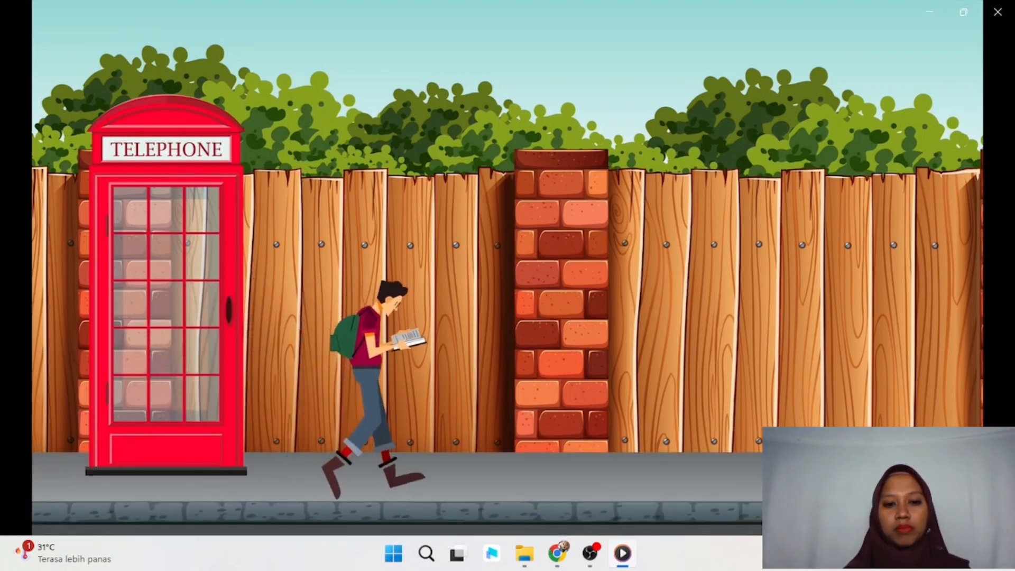
left_click(988, 17)
left_click(573, 553)
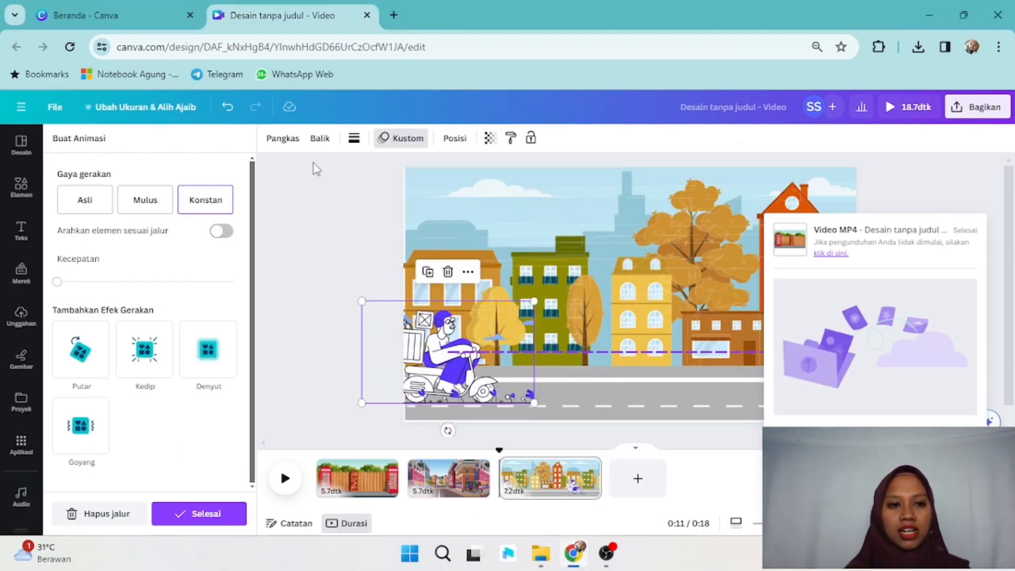
Finish the scooter rider's custom animation, select the first page with the telephone booth, and clear the element search.
left_click(199, 513)
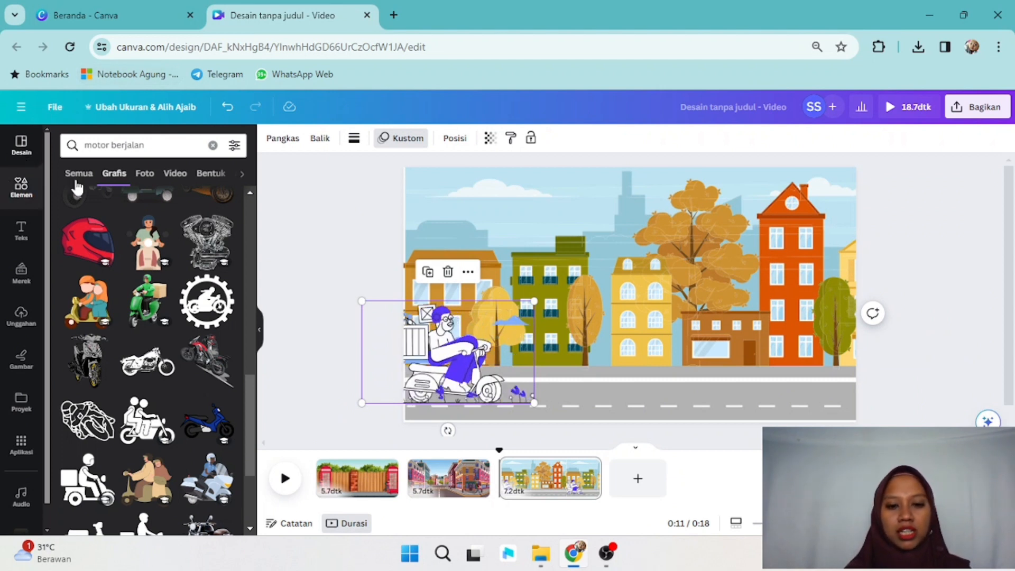
left_click(345, 490)
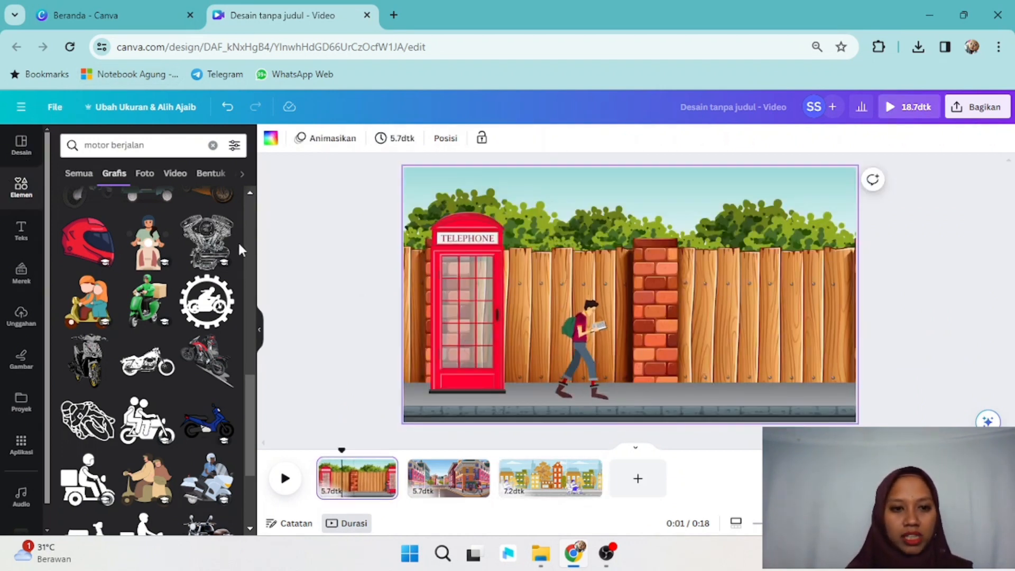
left_click(212, 147)
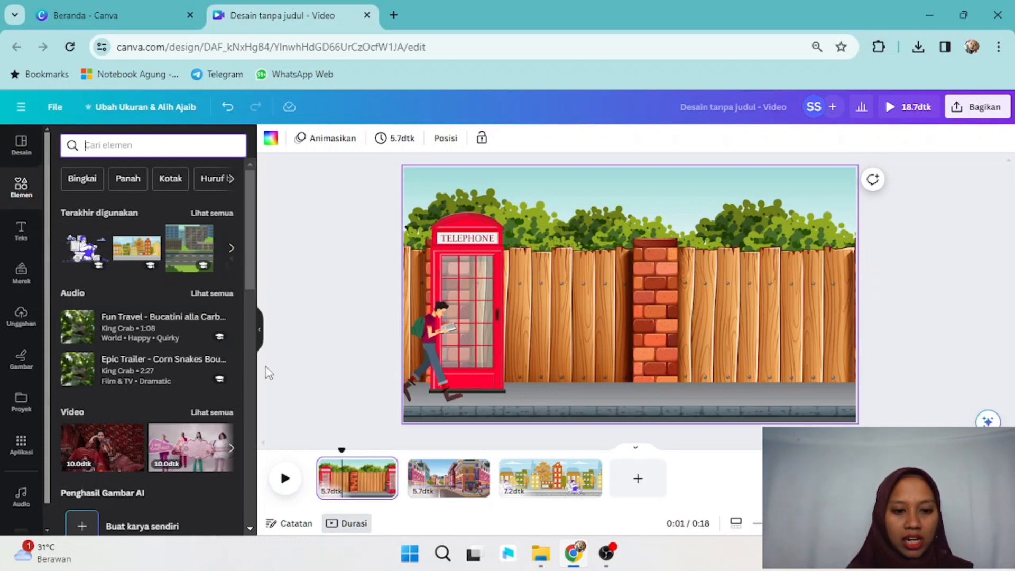
Show the audio files among the uploaded media.
left_click_drag(47, 398, 47, 426)
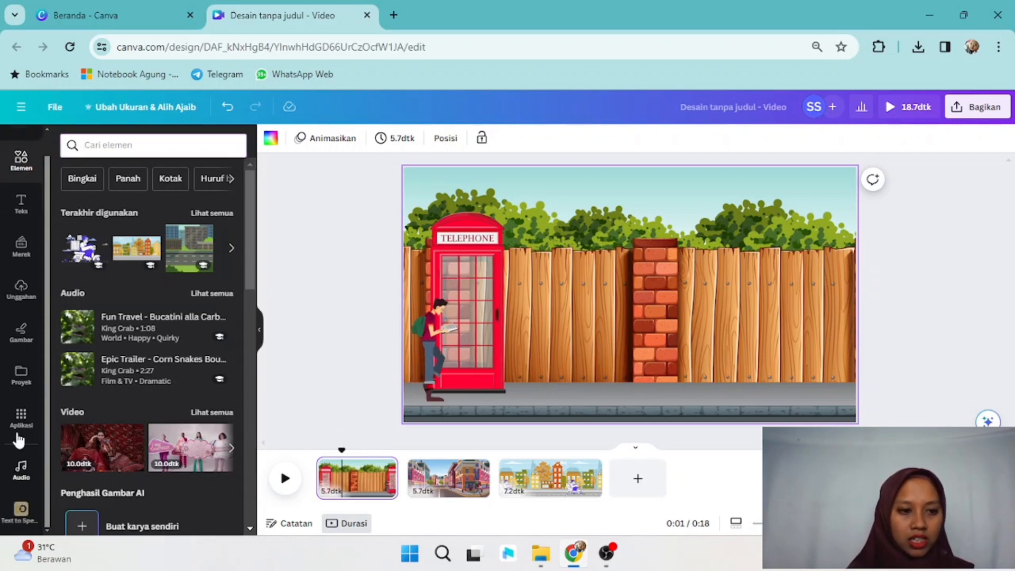
left_click(22, 297)
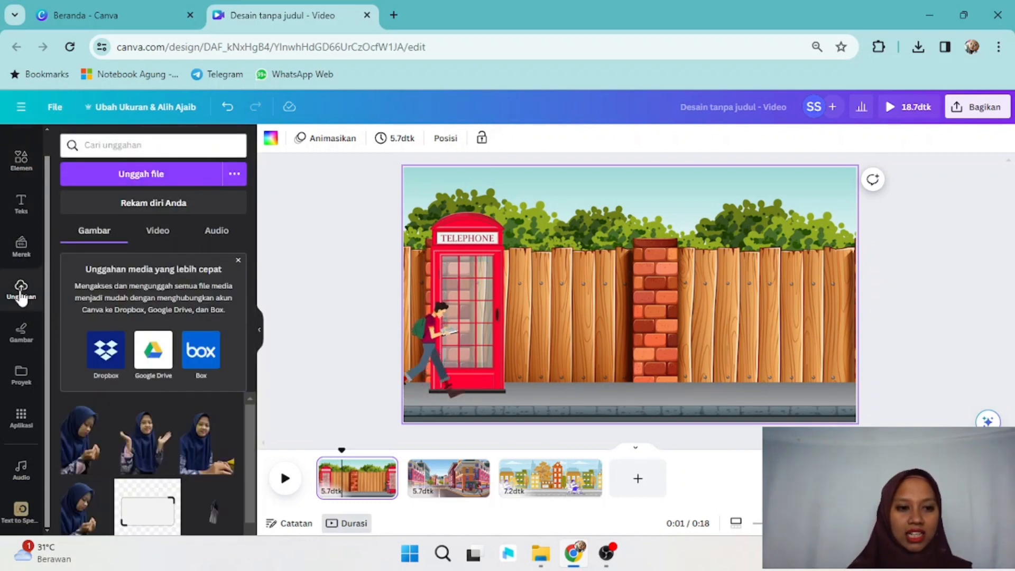
left_click(220, 231)
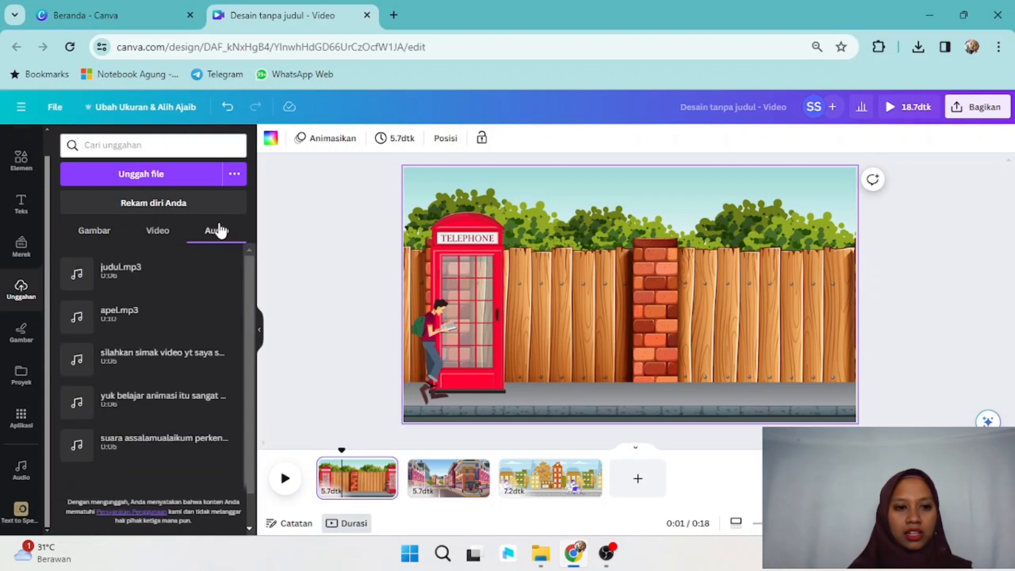
Add the uploaded judul.mp3 audio to the timeline, align it with the start of the first page, and play it back.
left_click(121, 287)
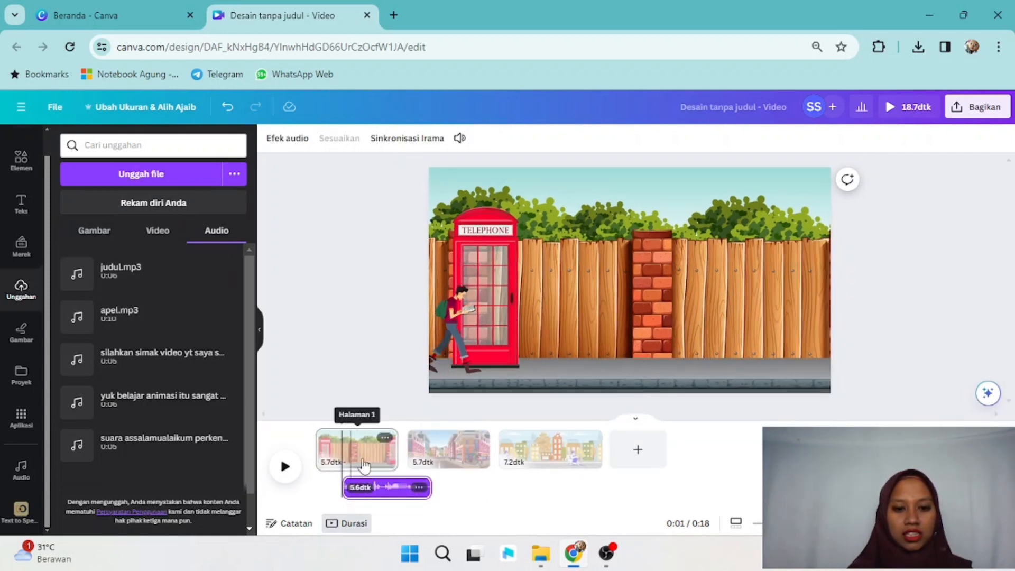
left_click_drag(385, 487, 359, 487)
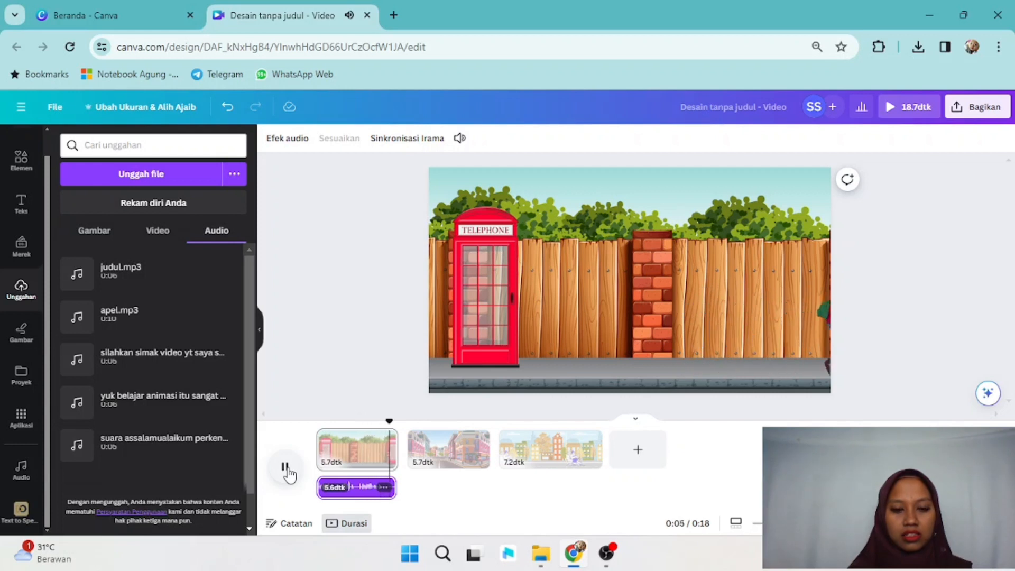
left_click(289, 474)
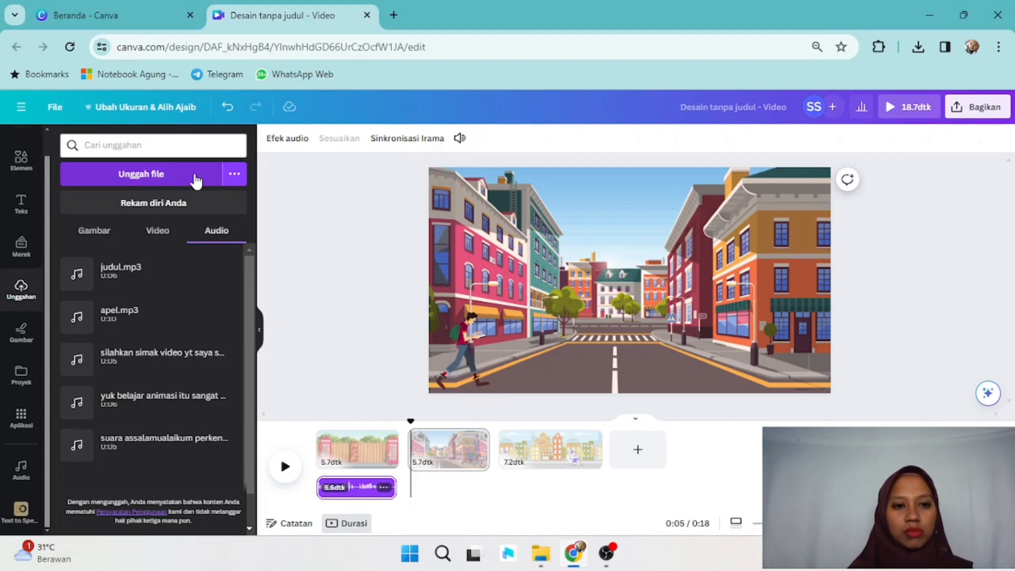
Open the self-recording studio and dismiss its permission and screen-sharing requests.
left_click(177, 197)
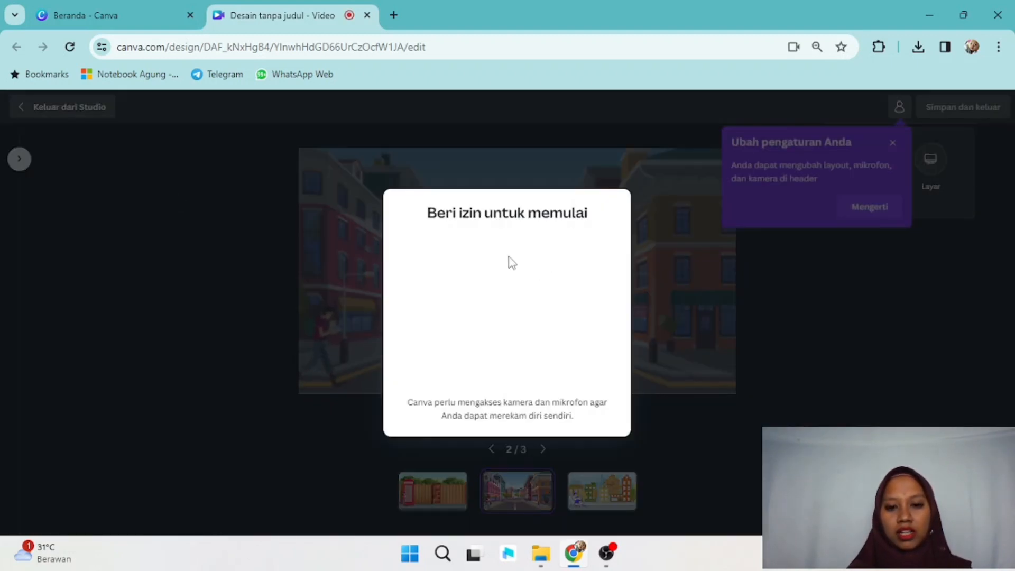
left_click(306, 83)
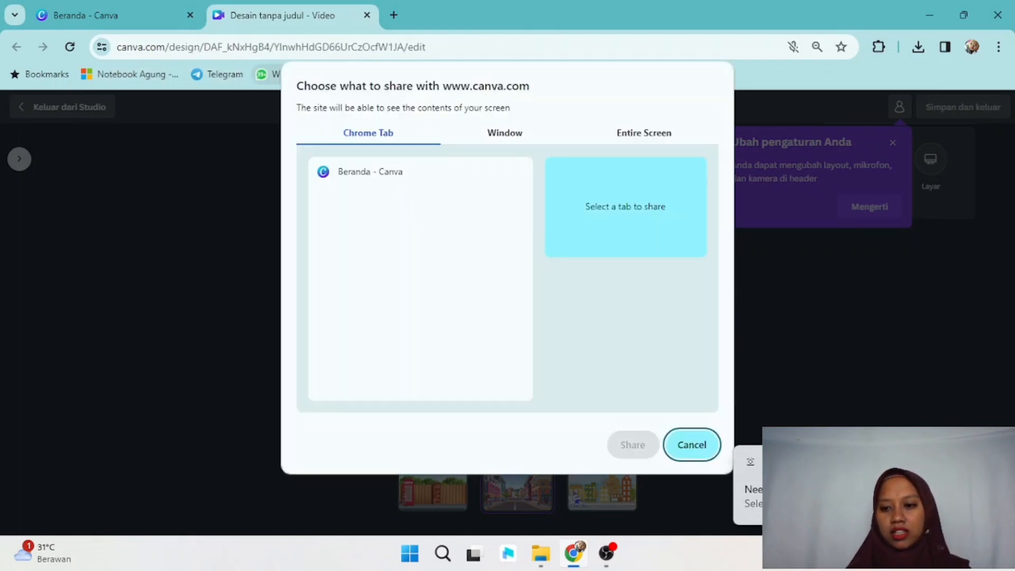
left_click(699, 446)
left_click(614, 409)
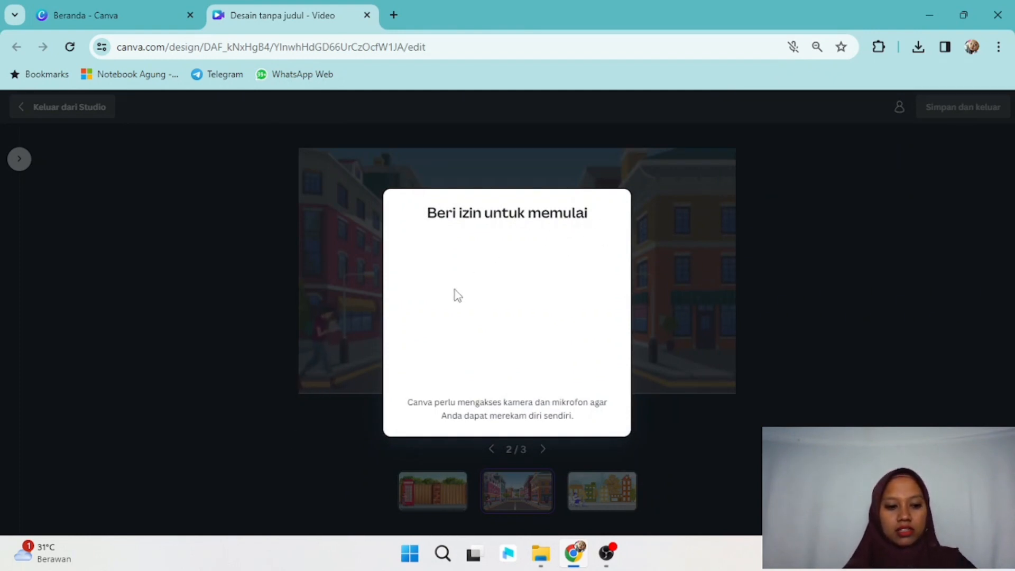
left_click(793, 47)
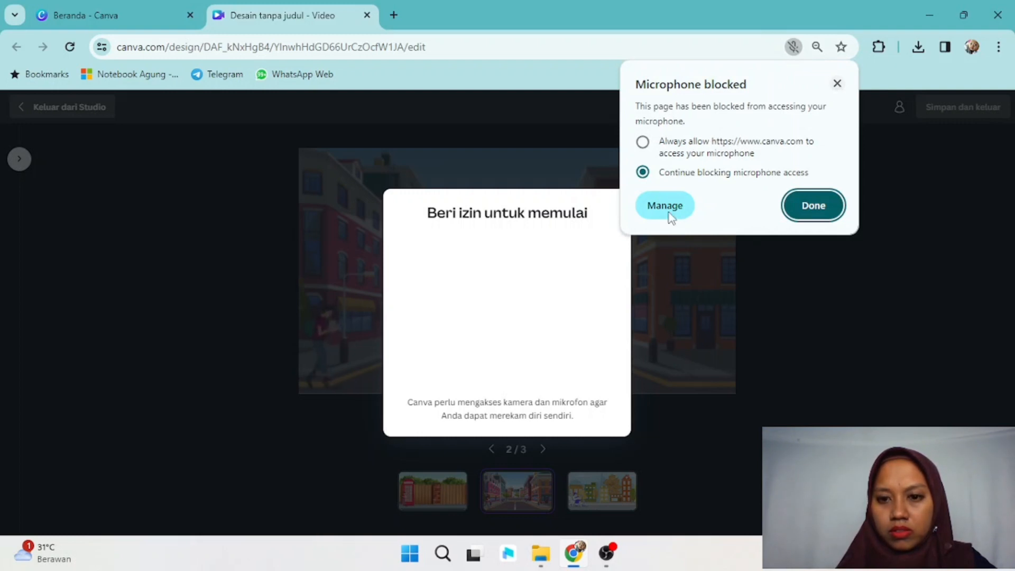
left_click(722, 144)
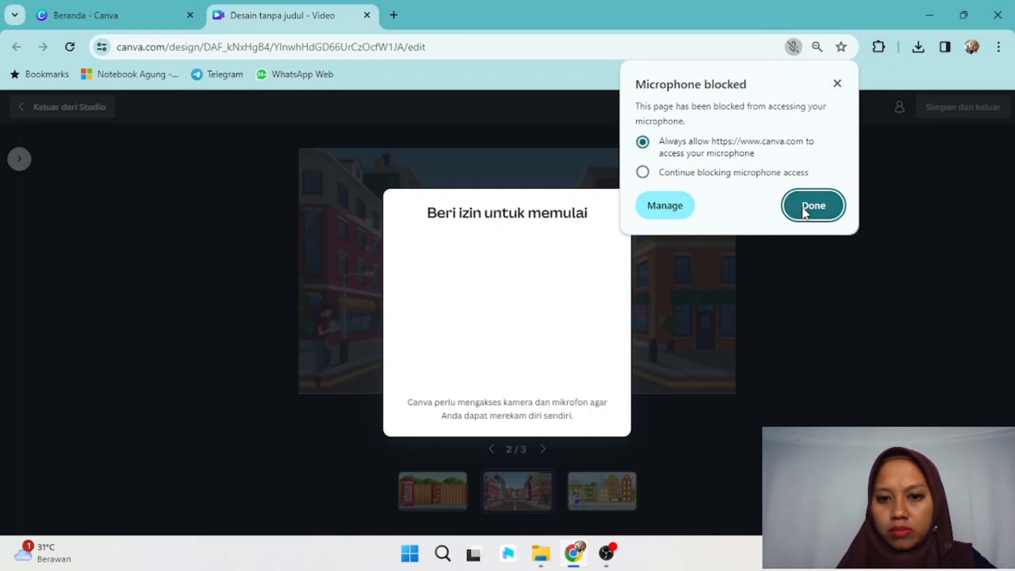
left_click(801, 208)
left_click(55, 110)
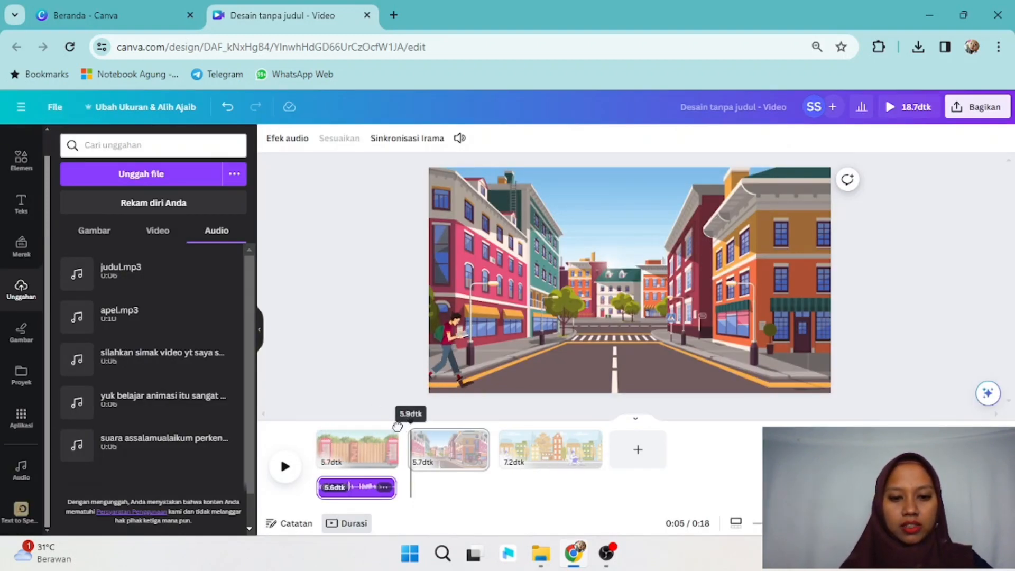
left_click_drag(410, 421, 296, 431)
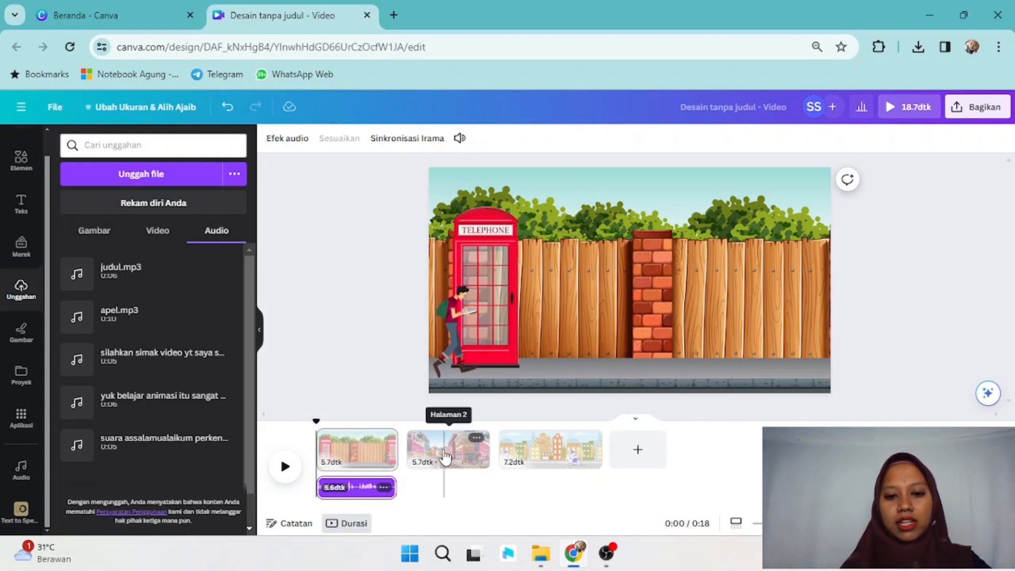